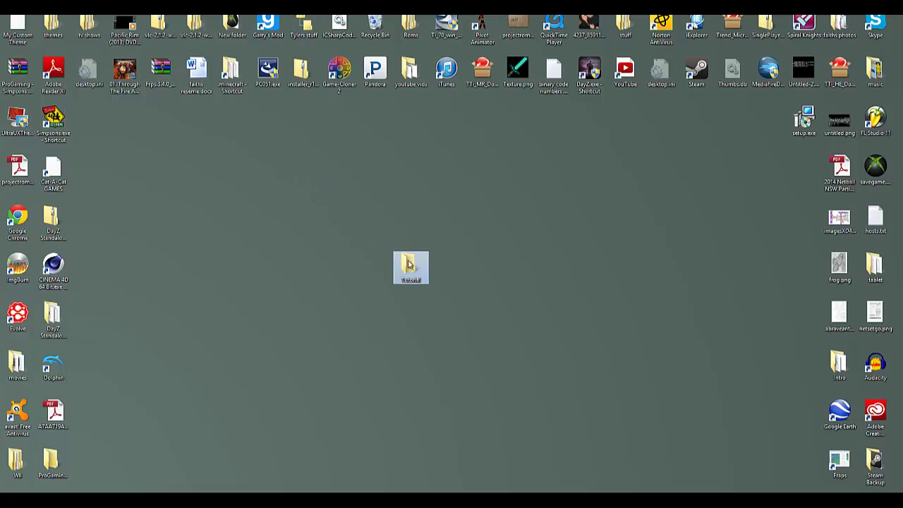
- Move the Tutorial folder on the desktop to the free spot beside the Simpsons.exe shortcut
drag(205, 209, 196, 226)
drag(383, 383, 209, 297)
click(663, 186)
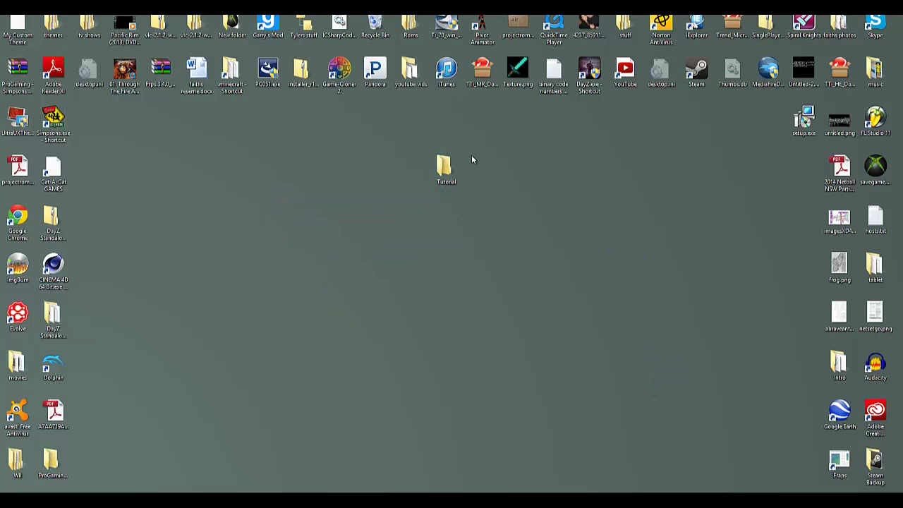
drag(470, 153, 296, 220)
drag(422, 186, 378, 169)
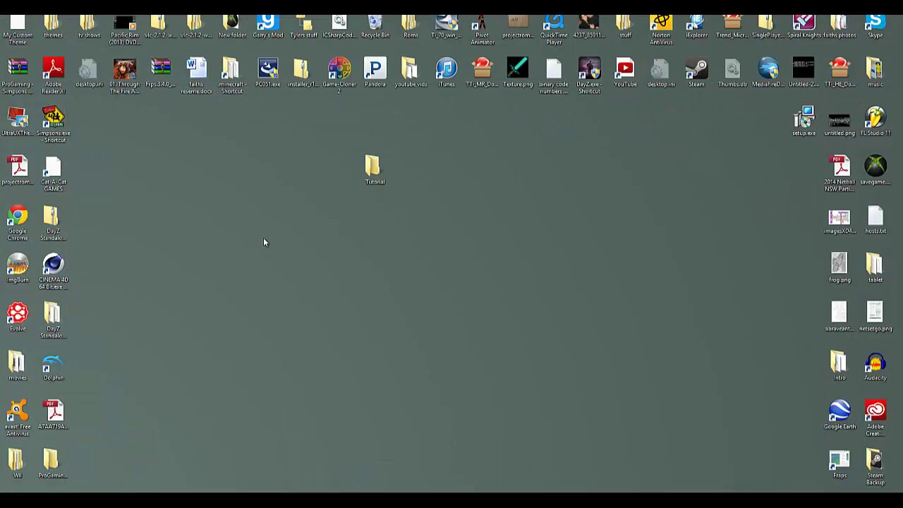
drag(357, 168, 106, 122)
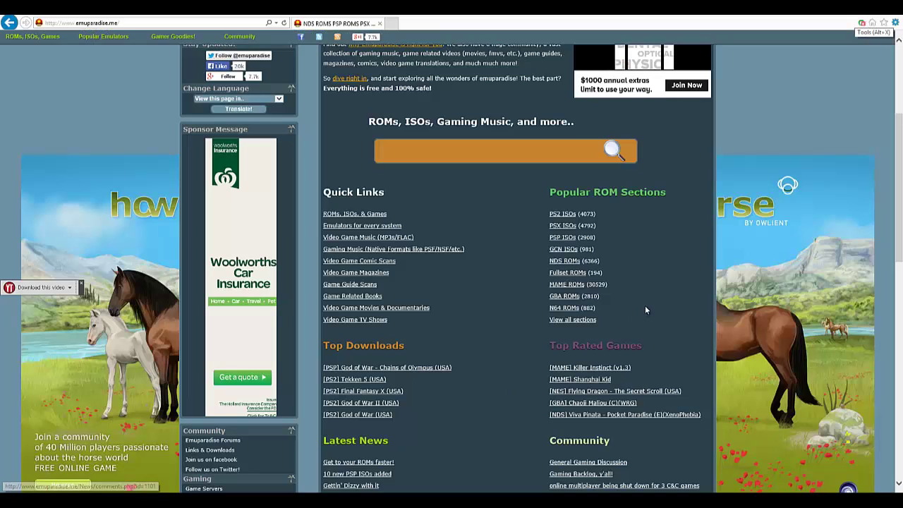
- Switch to the browser and look over the Emuparadise homepage, including its search box, quick links and popular ROM sections
scroll(645, 305, up, 3)
scroll(645, 305, up, 2)
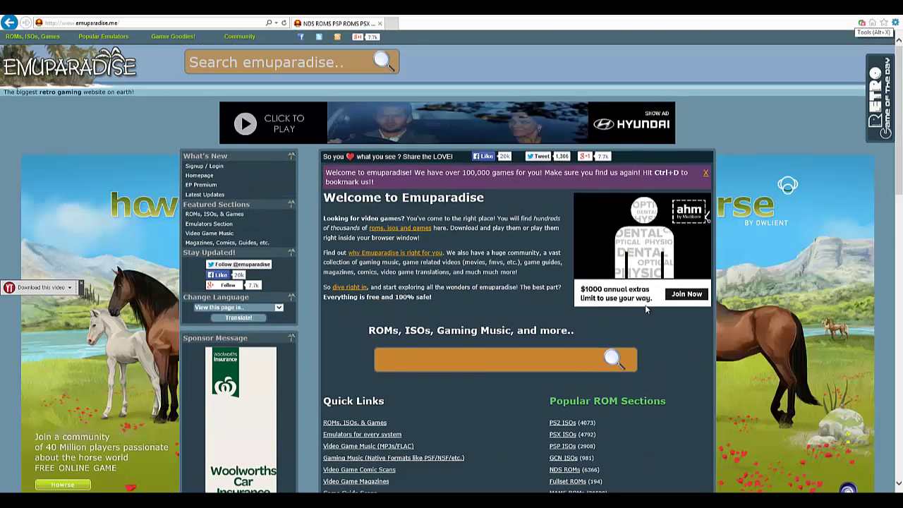
scroll(635, 318, down, 5)
scroll(630, 333, up, 5)
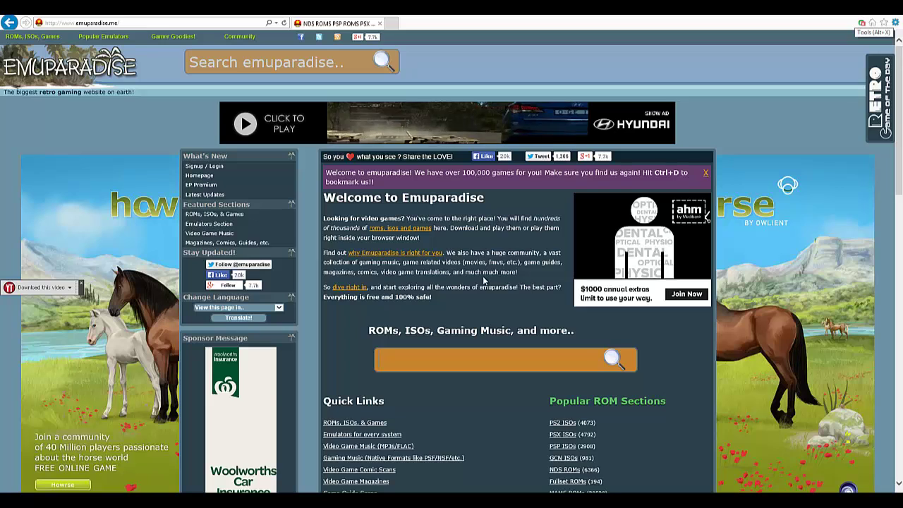
scroll(465, 310, down, 3)
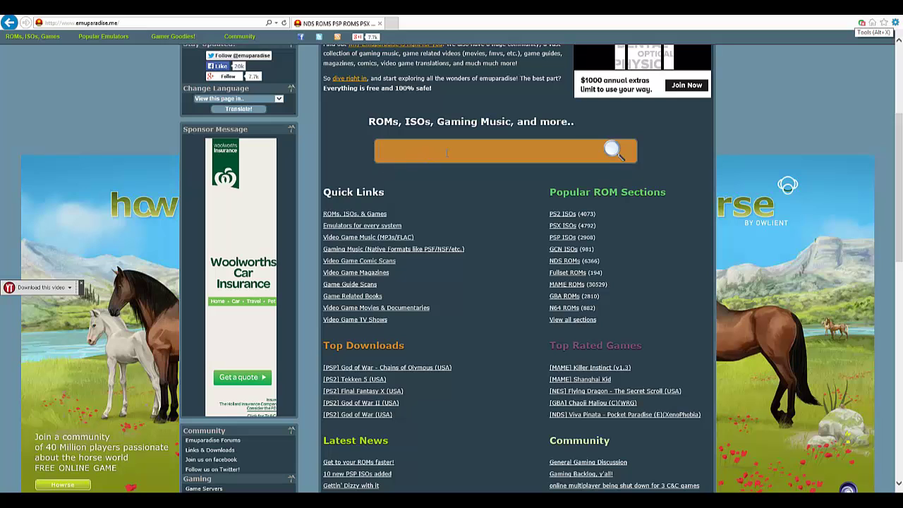
scroll(540, 247, down, 3)
scroll(531, 277, up, 5)
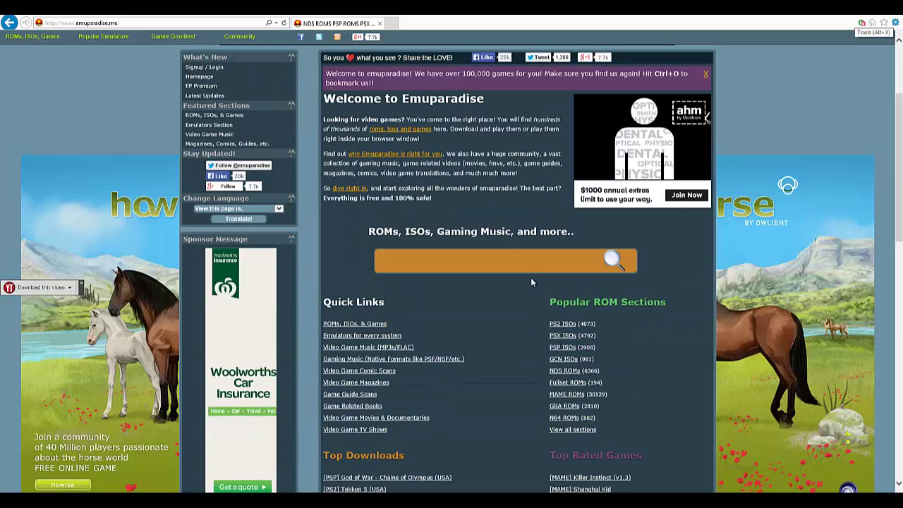
scroll(531, 282, up, 2)
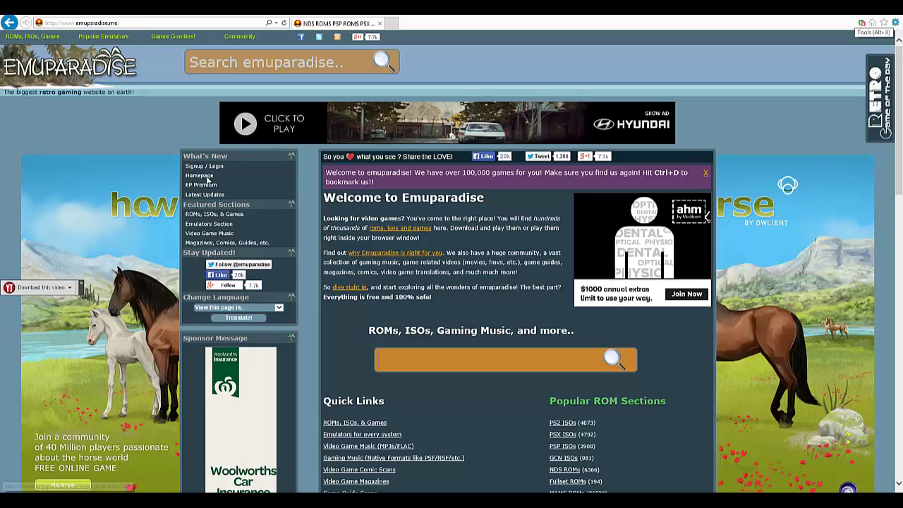
- Open the Emulators section, collapse the banner ad, and go to the Nintendo Gamecube emulators for Windows
click(212, 225)
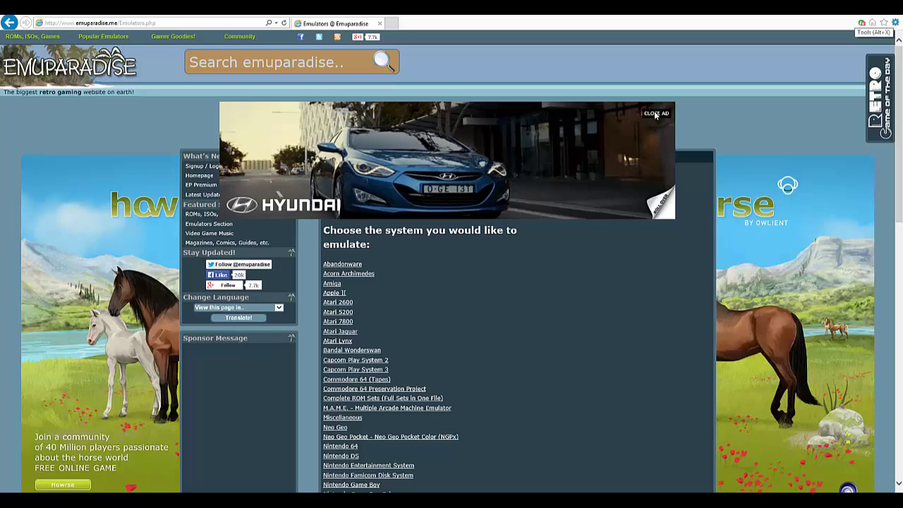
click(655, 114)
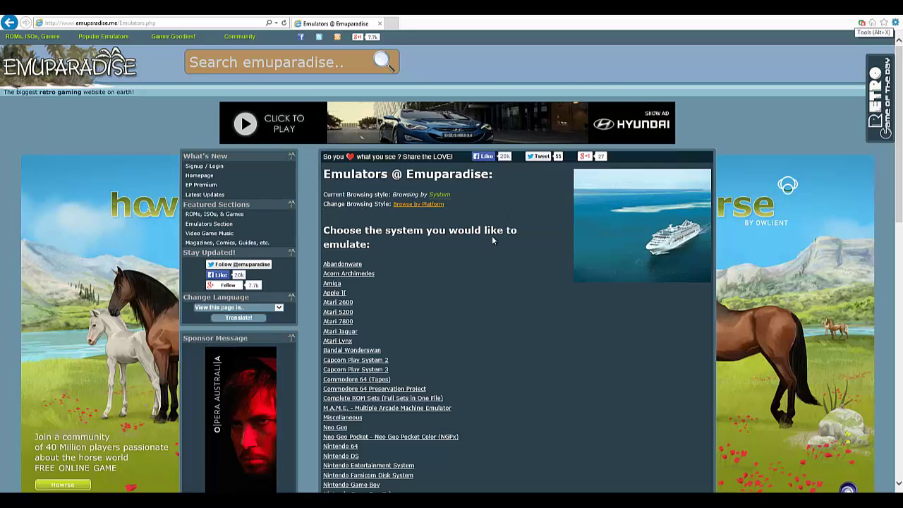
scroll(398, 262, down, 3)
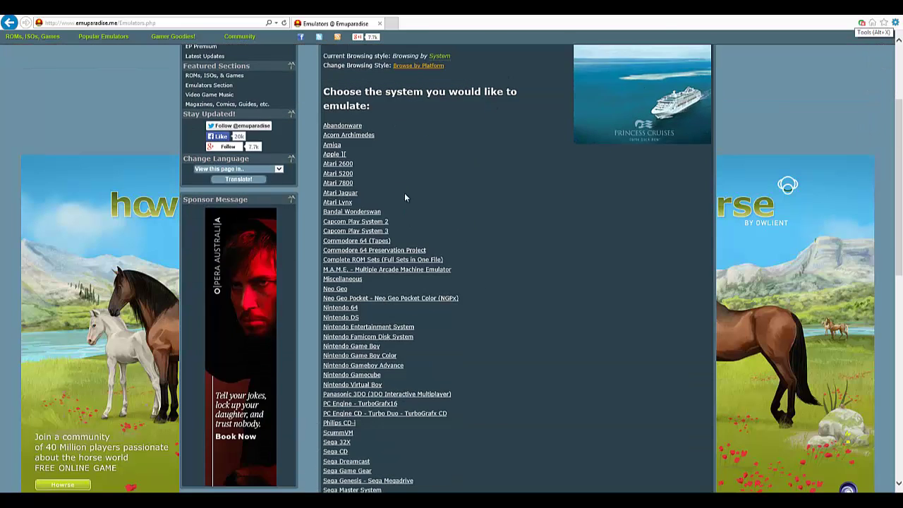
scroll(382, 145, down, 3)
scroll(380, 145, up, 3)
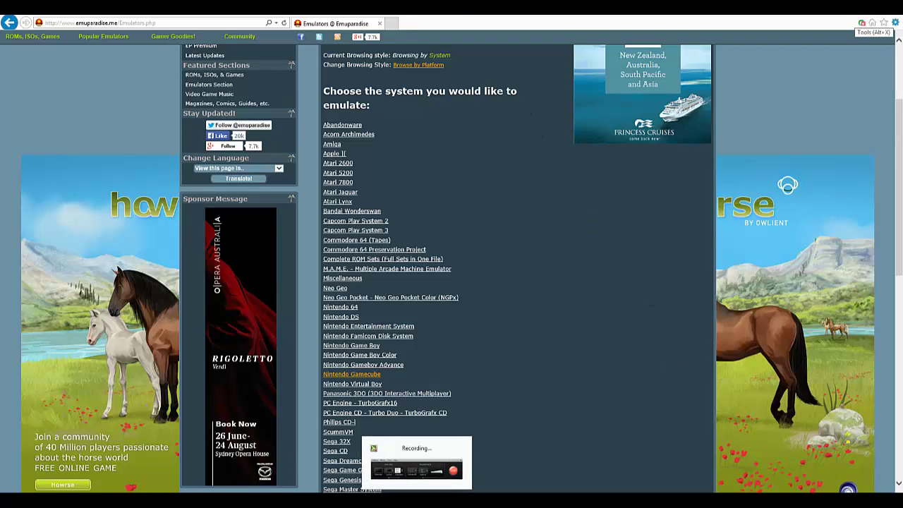
click(352, 374)
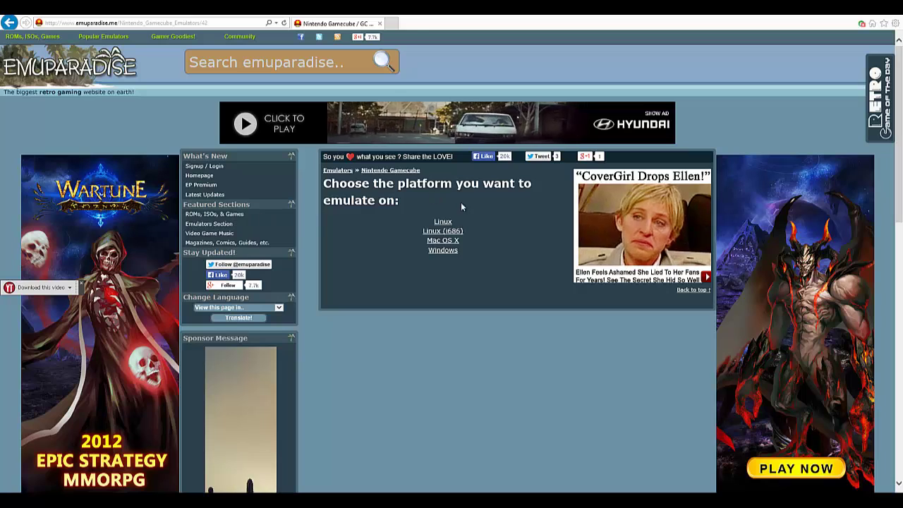
click(452, 250)
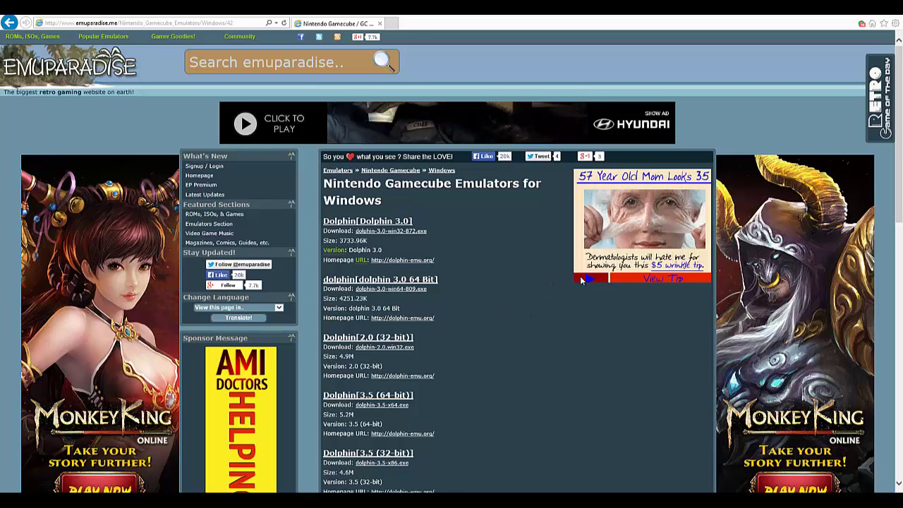
- Review the Dolphin versions in the Windows Gamecube emulator list and dismiss the page notice
scroll(571, 324, down, 2)
scroll(572, 329, down, 5)
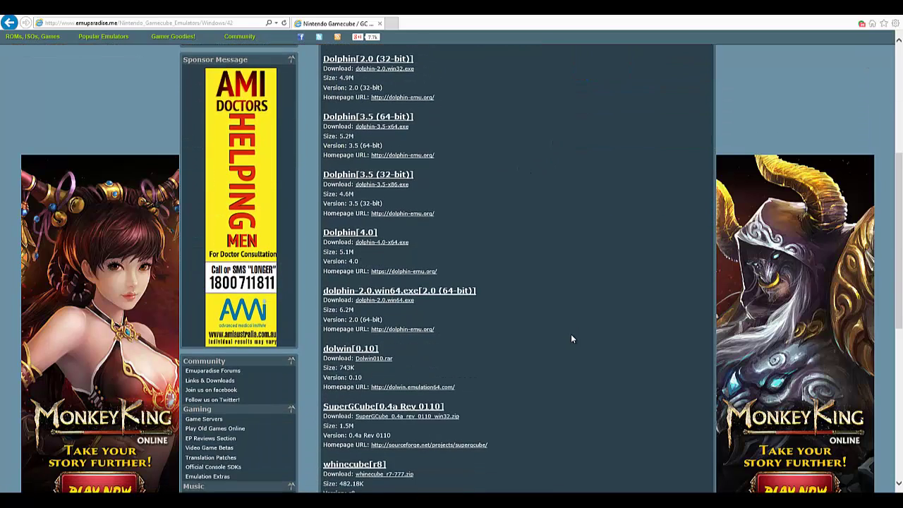
scroll(571, 337, up, 8)
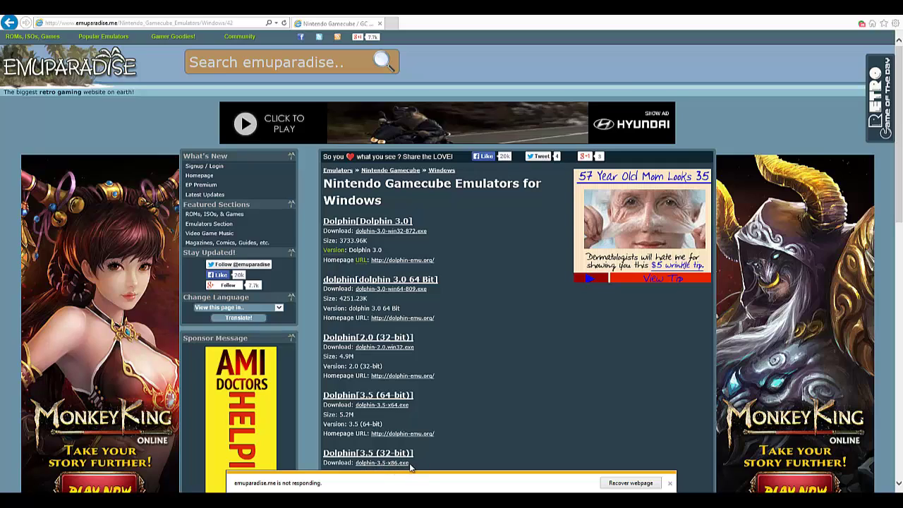
click(671, 484)
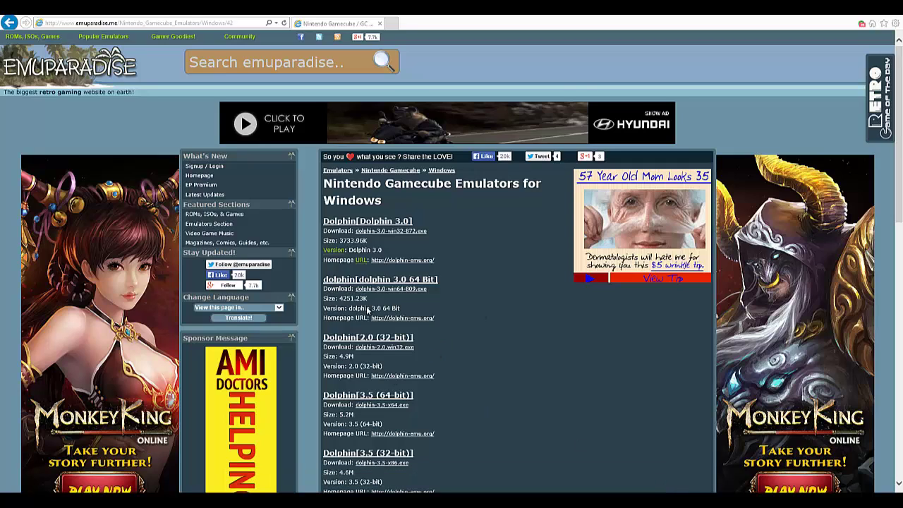
- Return to the desktop and move the Dolphin shortcut to the empty area in the middle
mouse_move(902, 1)
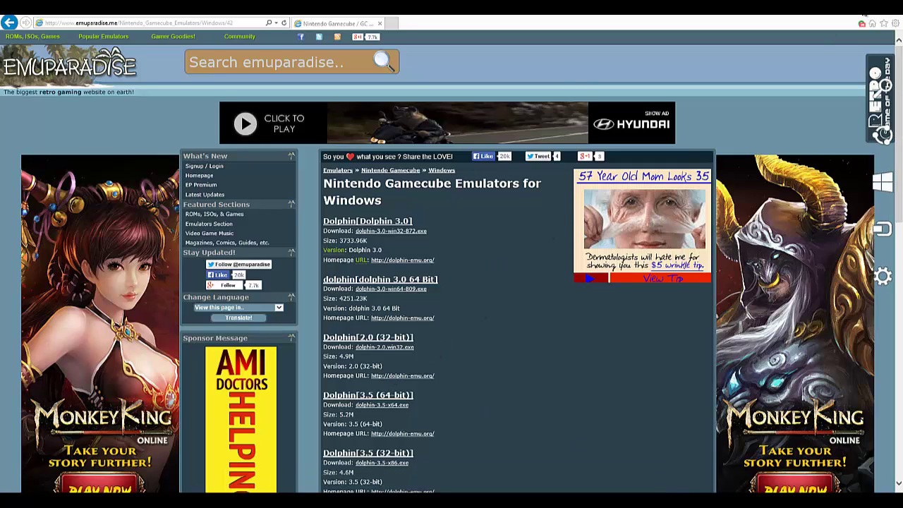
key(super+d)
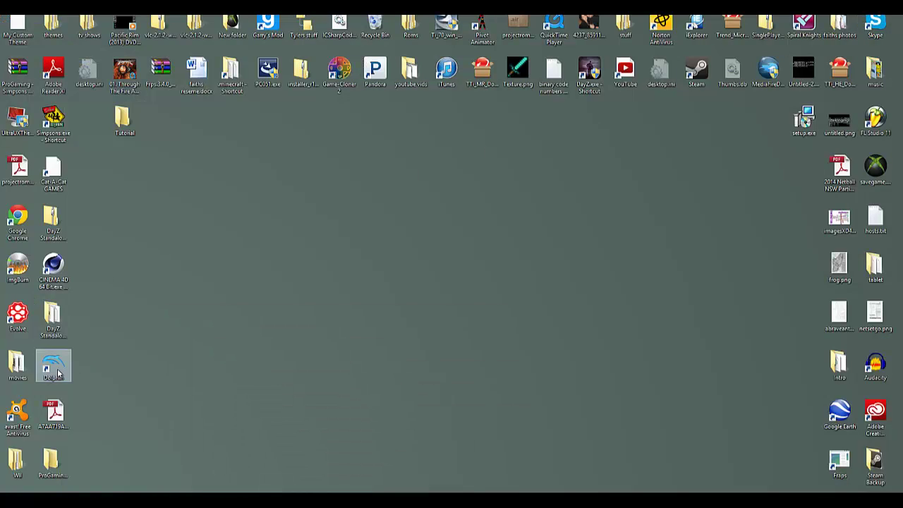
drag(64, 361, 115, 336)
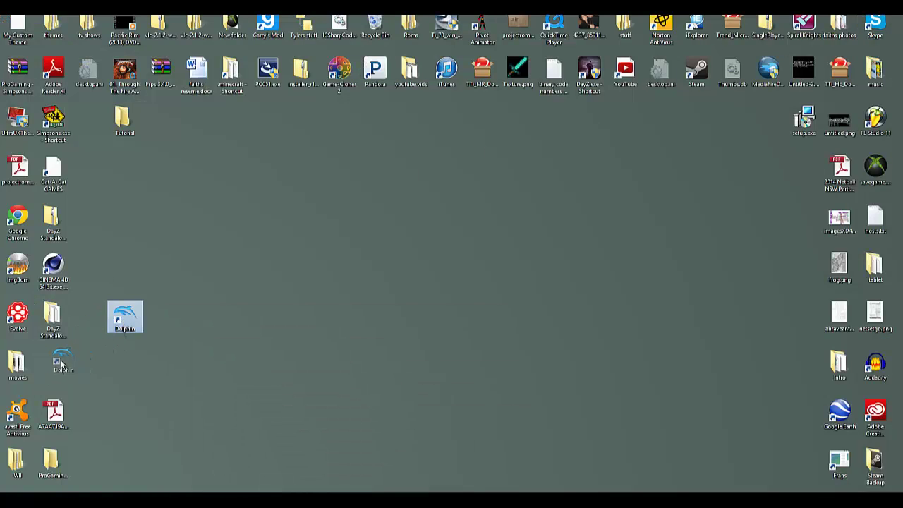
mouse_move(62, 362)
mouse_down()
mouse_move(90, 319)
mouse_move(64, 365)
mouse_move(317, 195)
mouse_move(355, 183)
mouse_move(423, 182)
mouse_move(279, 314)
mouse_move(365, 206)
mouse_move(472, 205)
mouse_move(452, 222)
mouse_move(423, 221)
mouse_move(486, 194)
mouse_move(552, 242)
mouse_move(467, 227)
mouse_move(528, 177)
mouse_move(499, 224)
mouse_move(459, 222)
mouse_move(72, 370)
mouse_up()
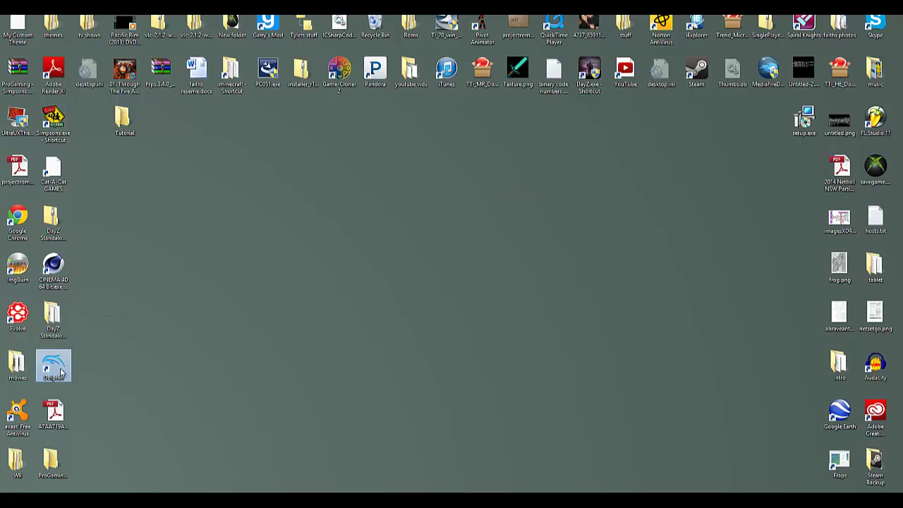
drag(158, 355, 369, 221)
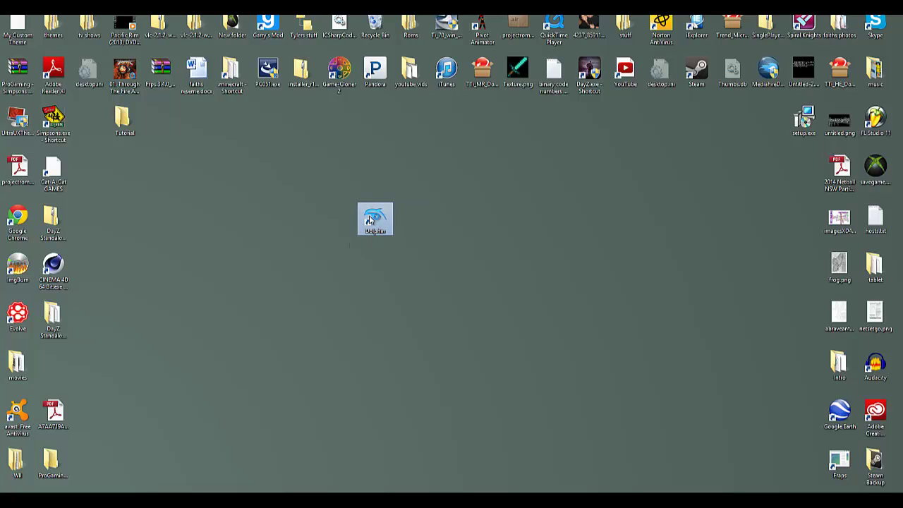
- Launch Dolphin from its desktop shortcut and put its window out of view
double_click(369, 221)
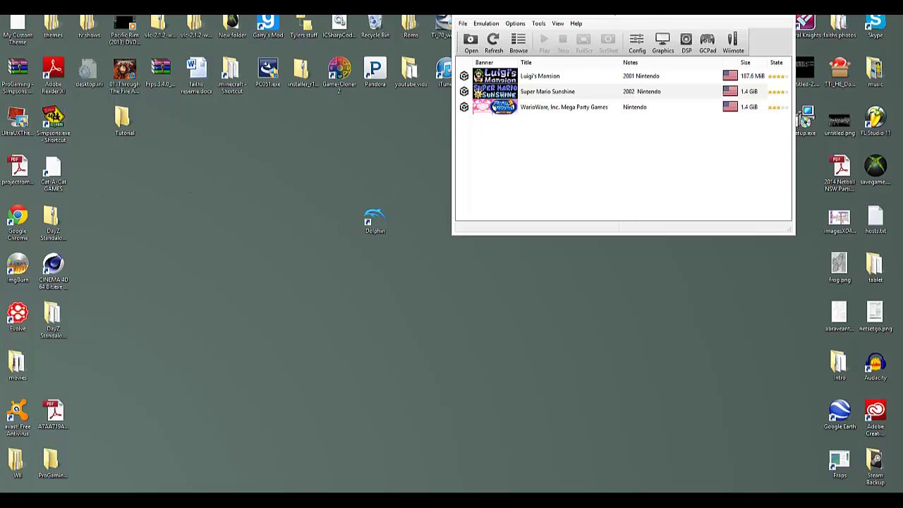
key(alt+F4)
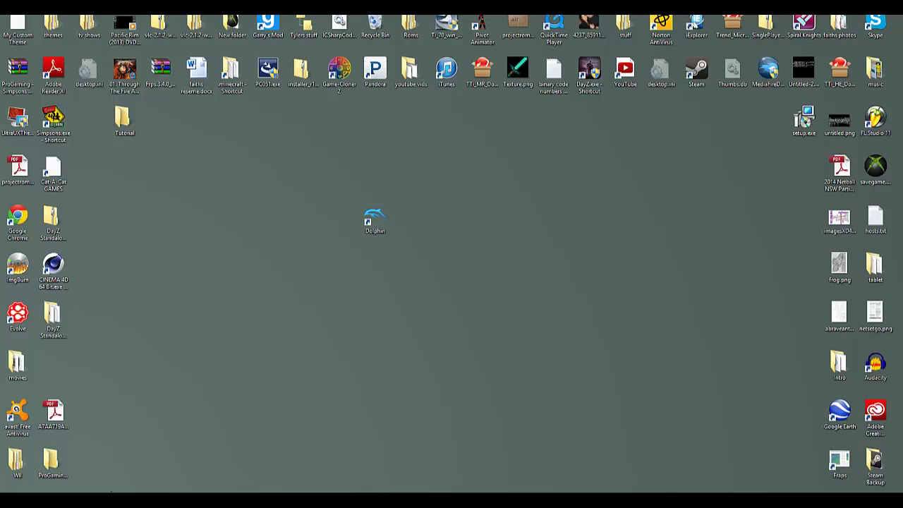
- Open the Tutorial folder and browse from there to the Roms folder under Program Files\Dolphin on the C: drive
double_click(124, 120)
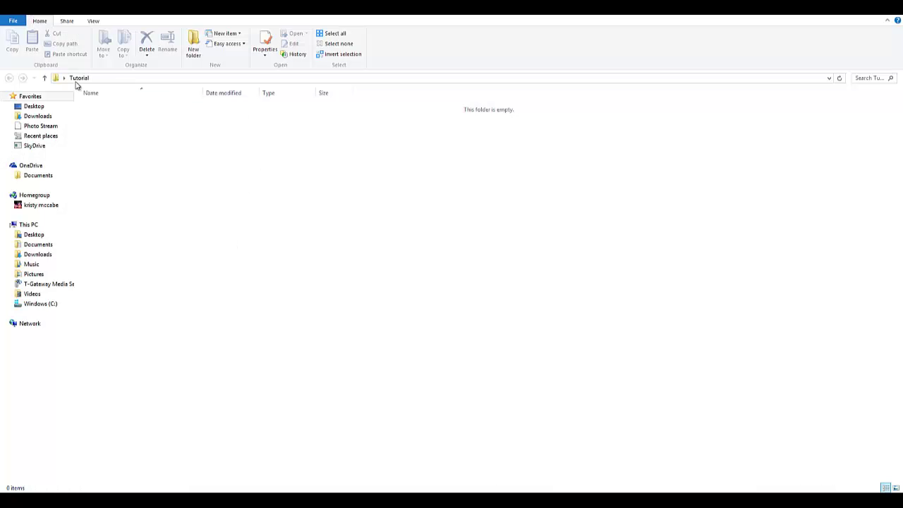
click(38, 226)
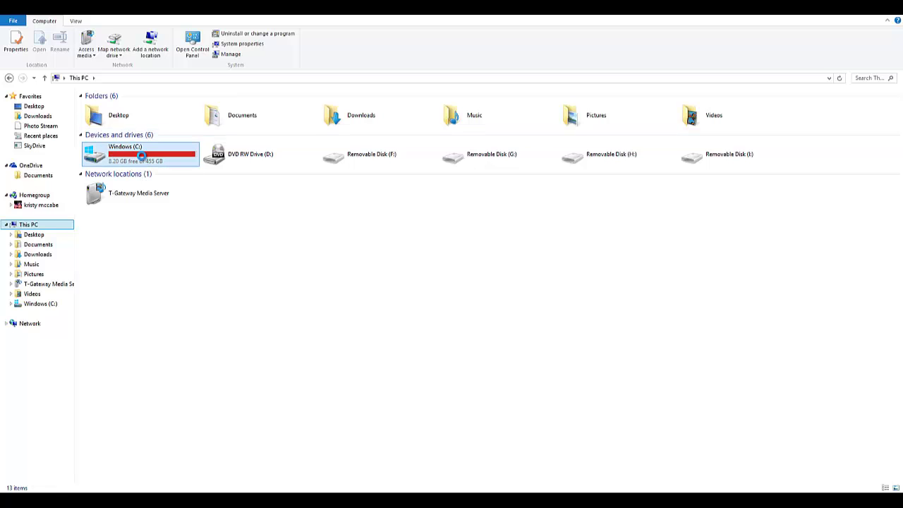
double_click(143, 157)
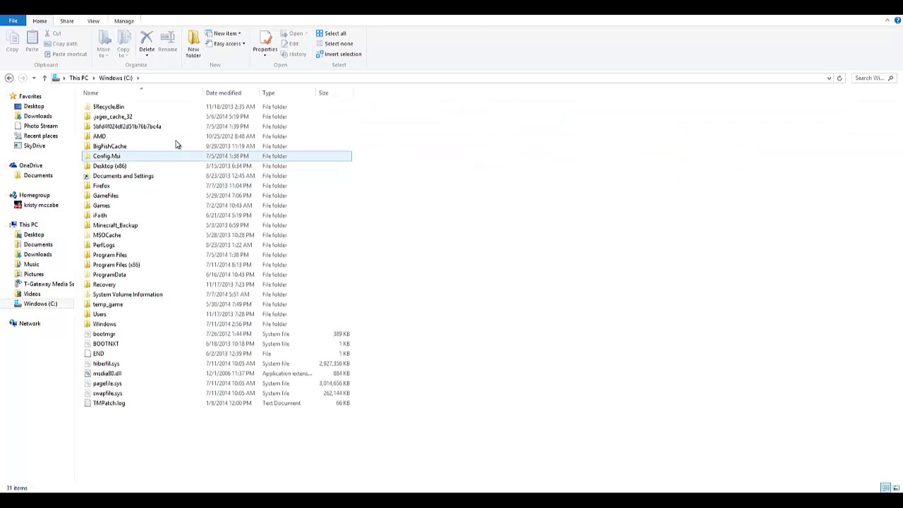
click(156, 176)
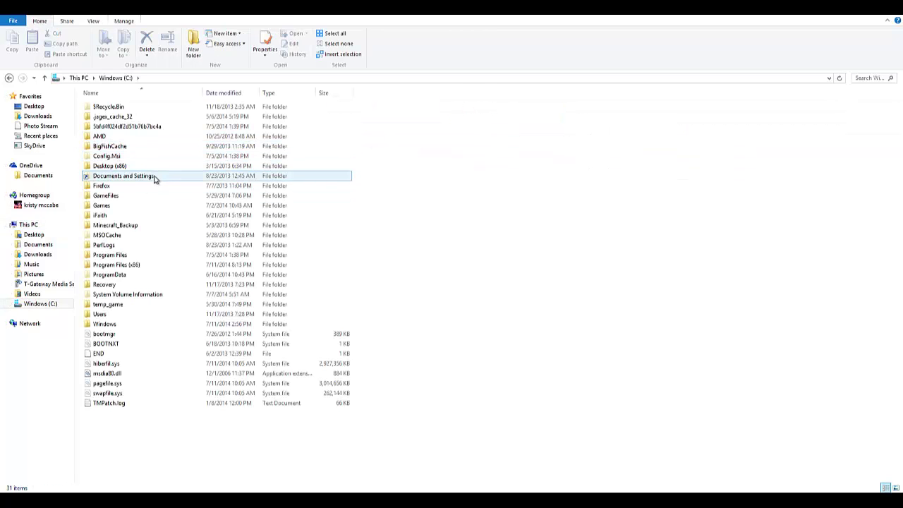
double_click(146, 255)
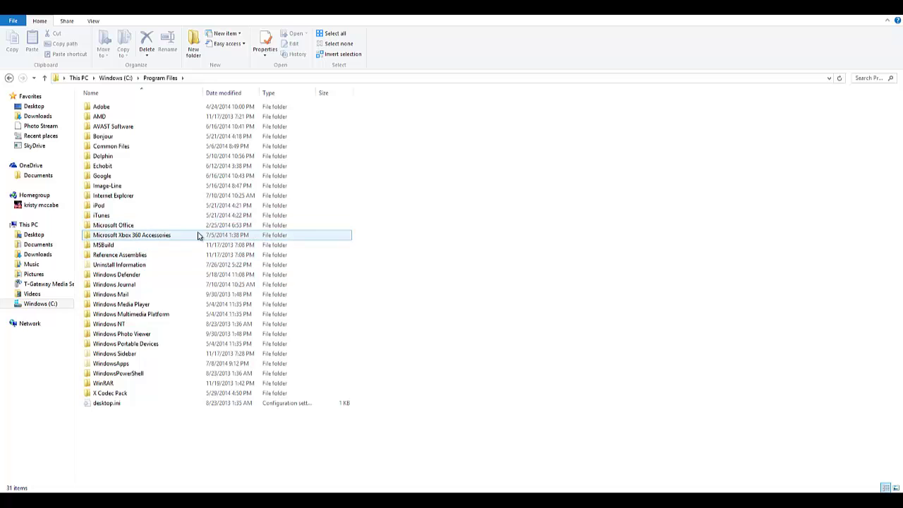
double_click(157, 158)
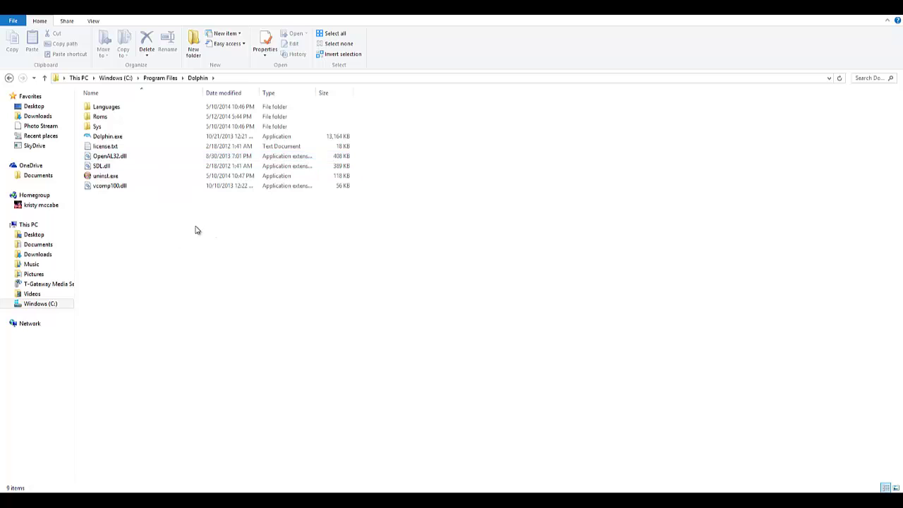
double_click(126, 117)
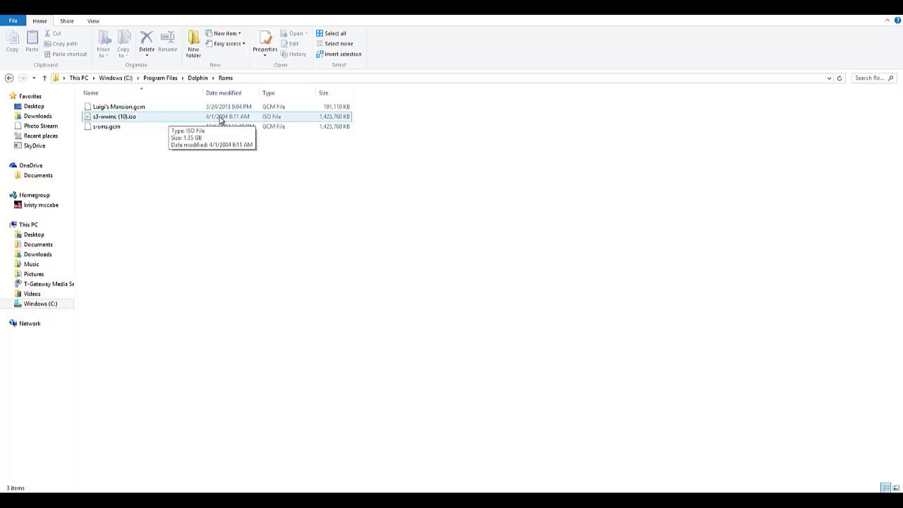
- Bring up Dolphin's game list beside the ROM files, and close the Roms folder window
click(448, 482)
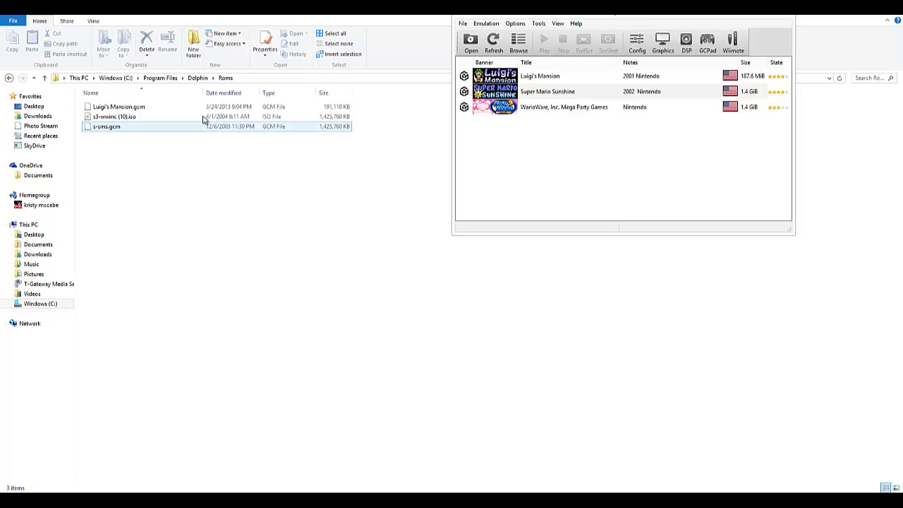
drag(502, 129, 570, 163)
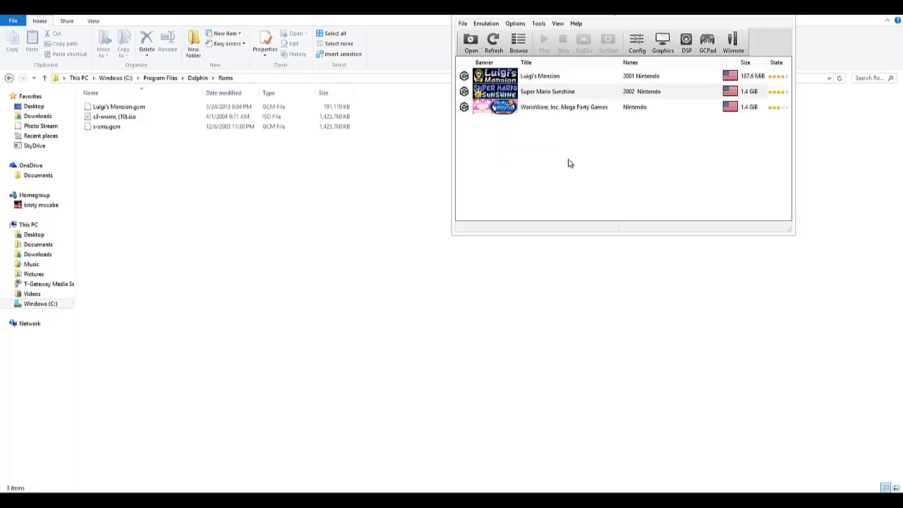
click(348, 21)
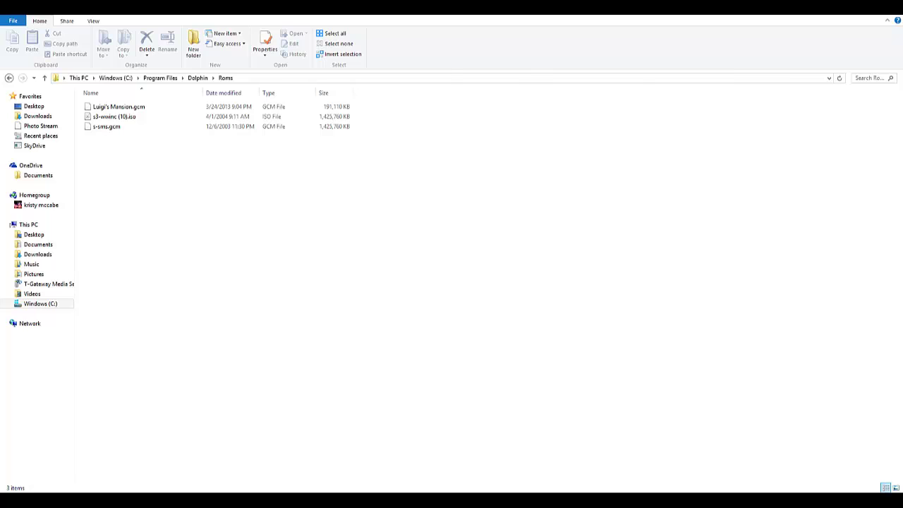
key(alt+F4)
drag(511, 132, 563, 148)
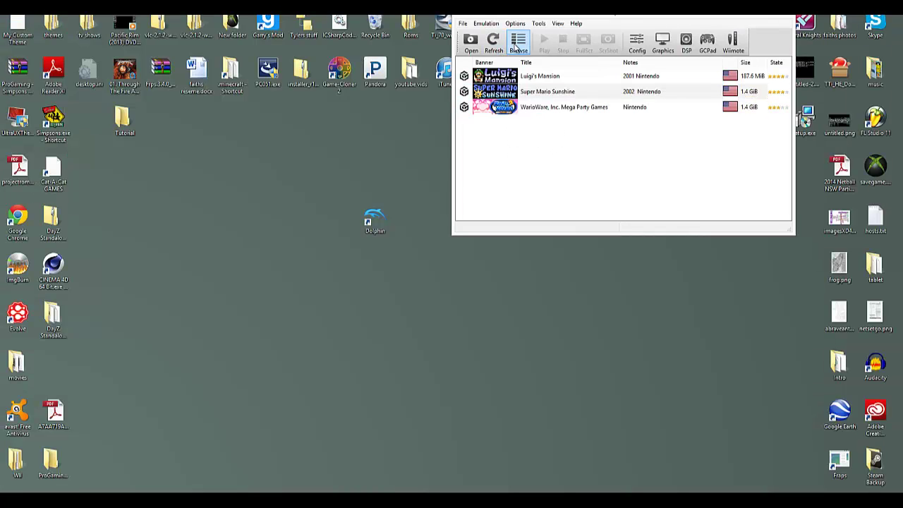
- Start adding a game directory, select the Roms folder under Program Files\Dolphin on the C: drive, and dismiss the folder dialog
click(519, 42)
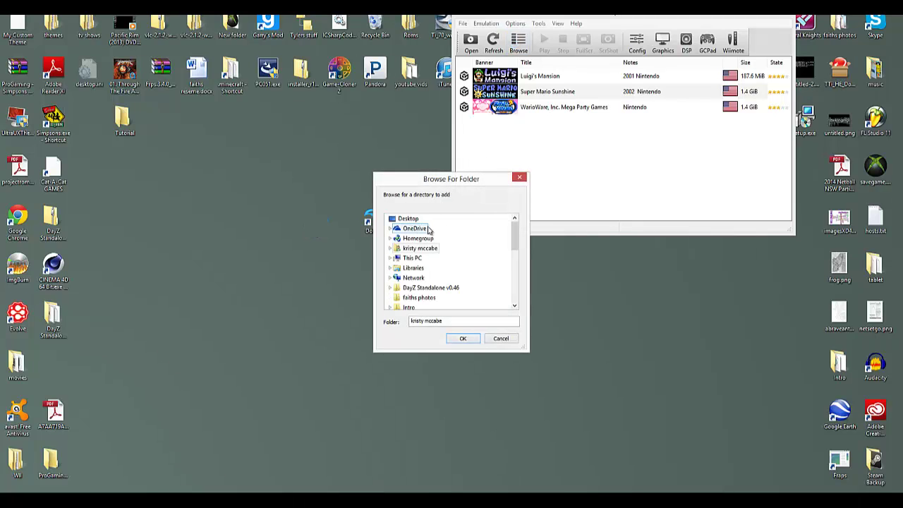
drag(515, 233, 515, 245)
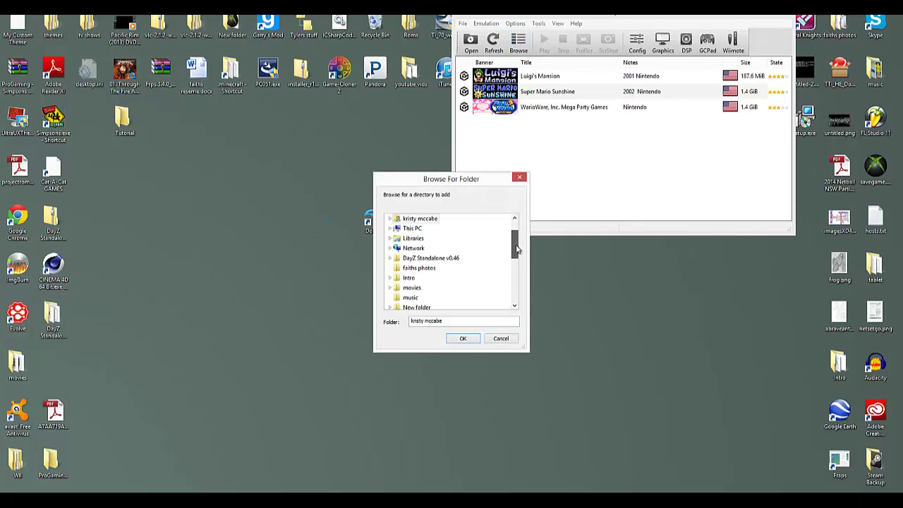
click(392, 229)
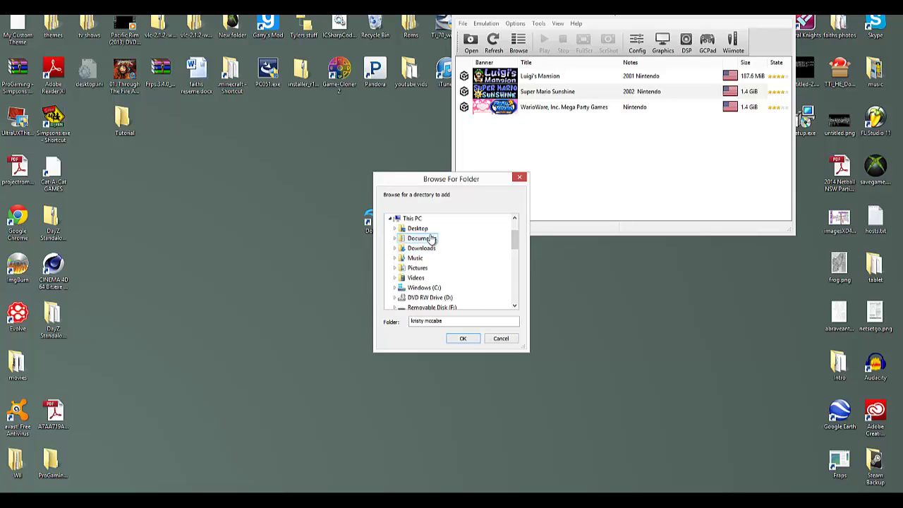
click(395, 288)
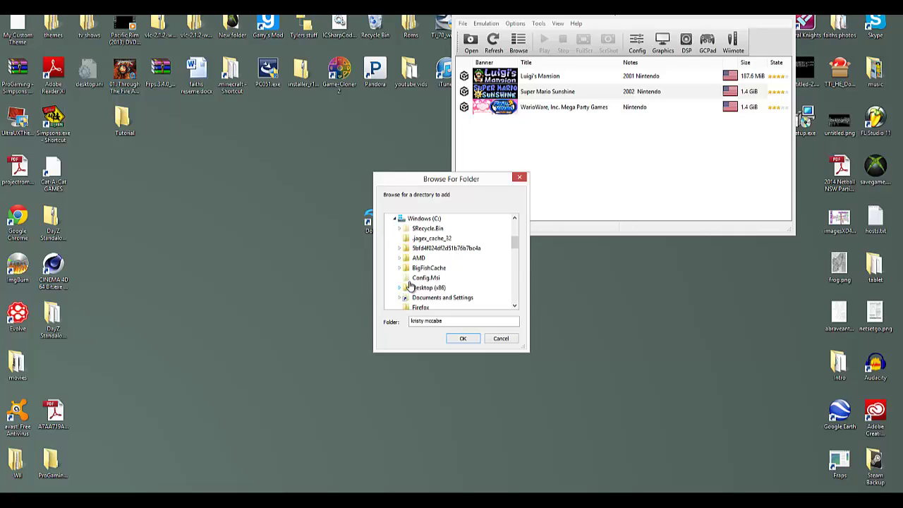
scroll(467, 271, down, 1)
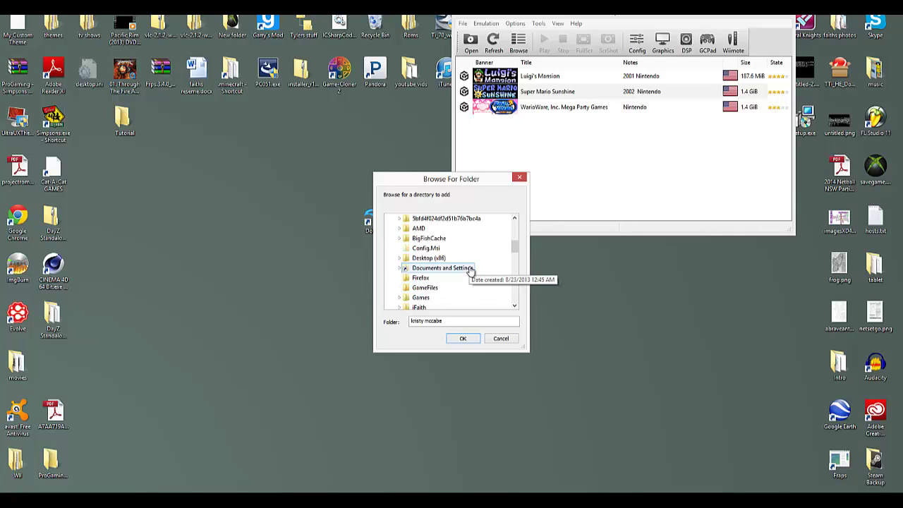
scroll(469, 269, down, 2)
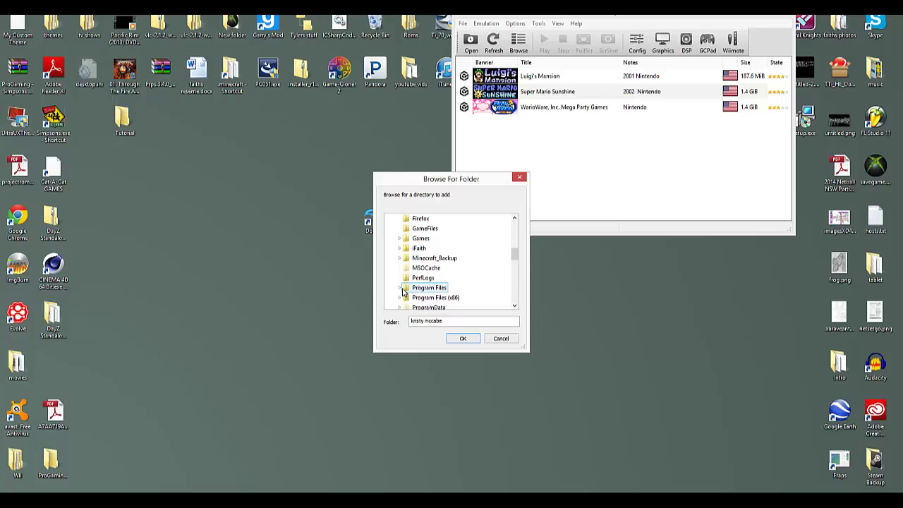
click(401, 289)
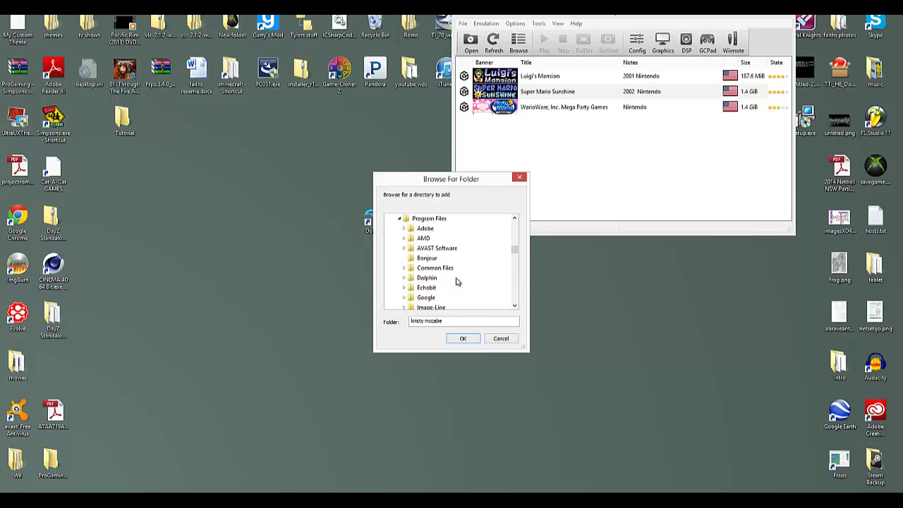
click(404, 278)
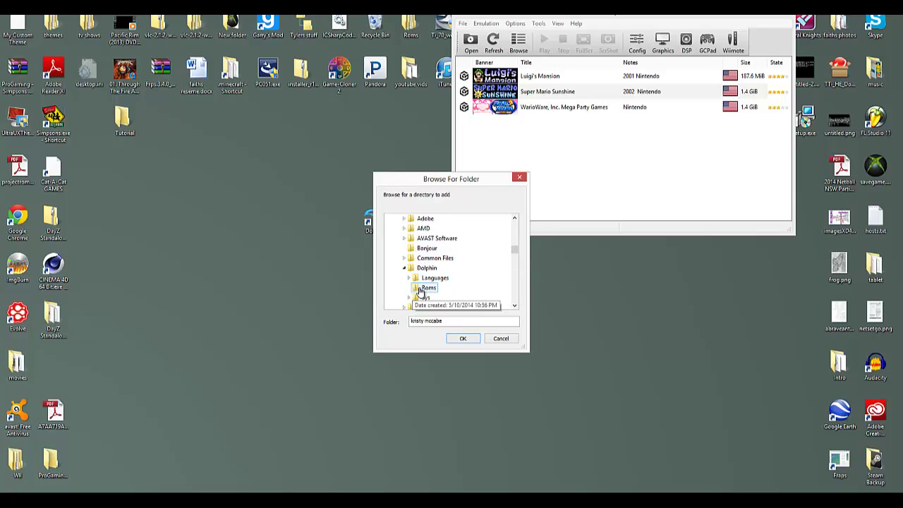
click(422, 290)
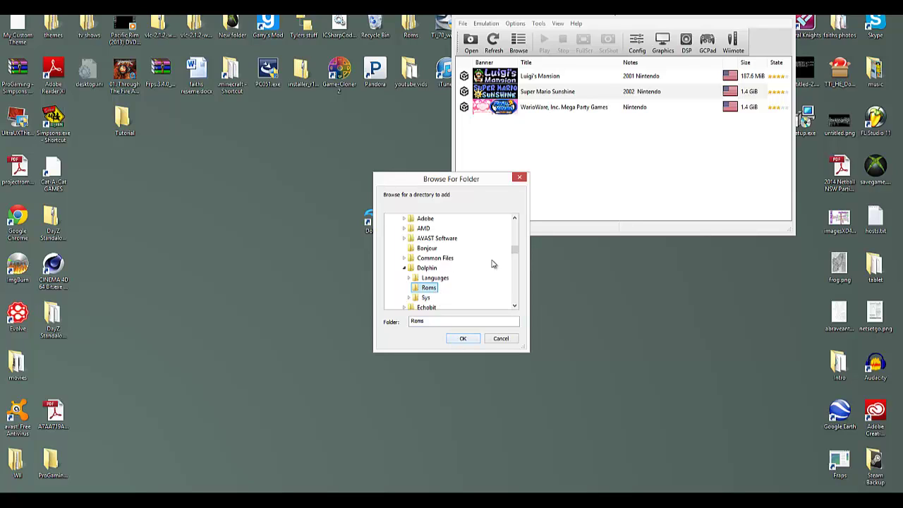
click(520, 177)
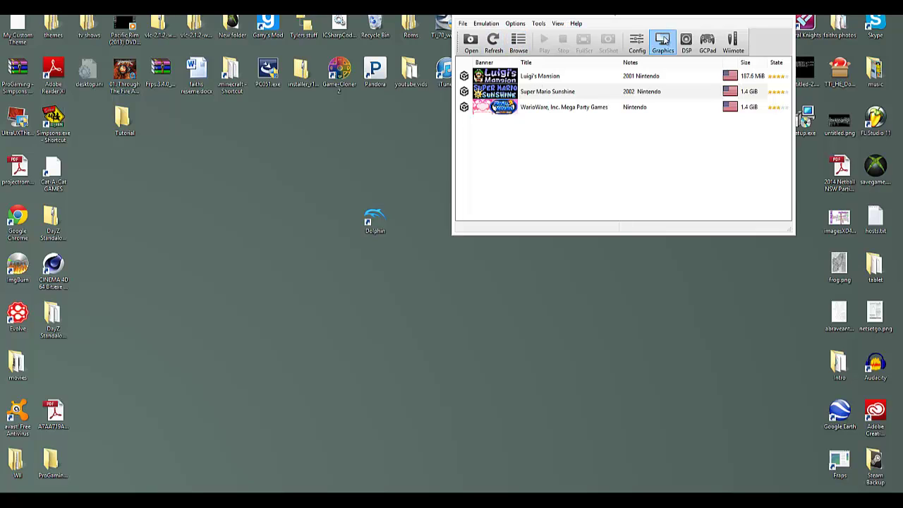
- Examine the fullscreen resolution choices and the Use Fullscreen option in the graphics settings, and close the settings
click(663, 41)
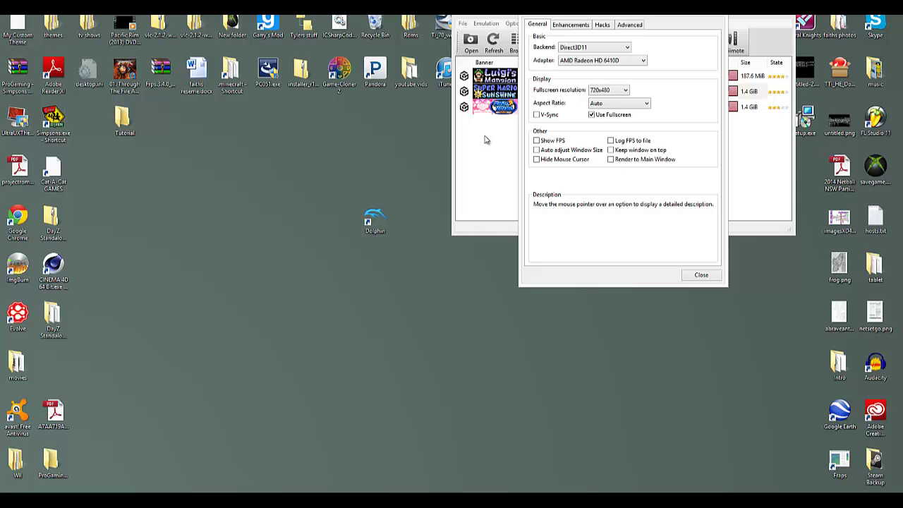
click(620, 93)
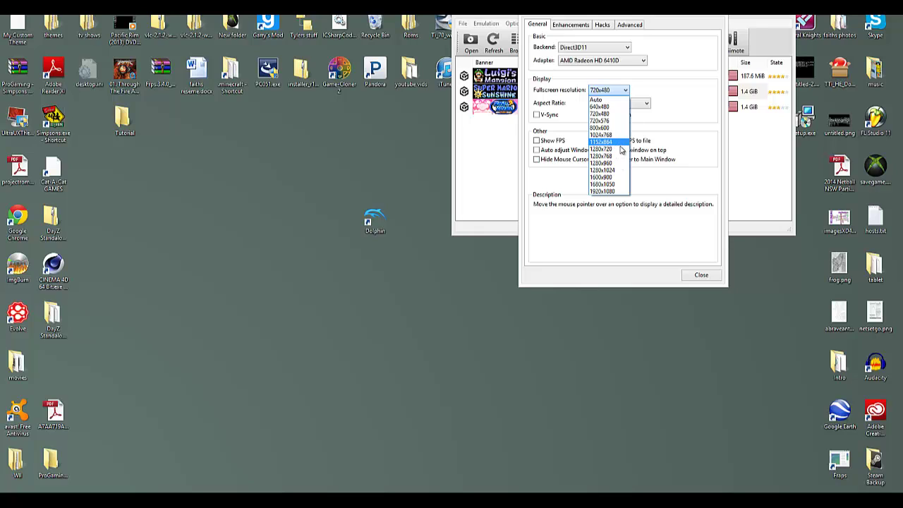
click(627, 91)
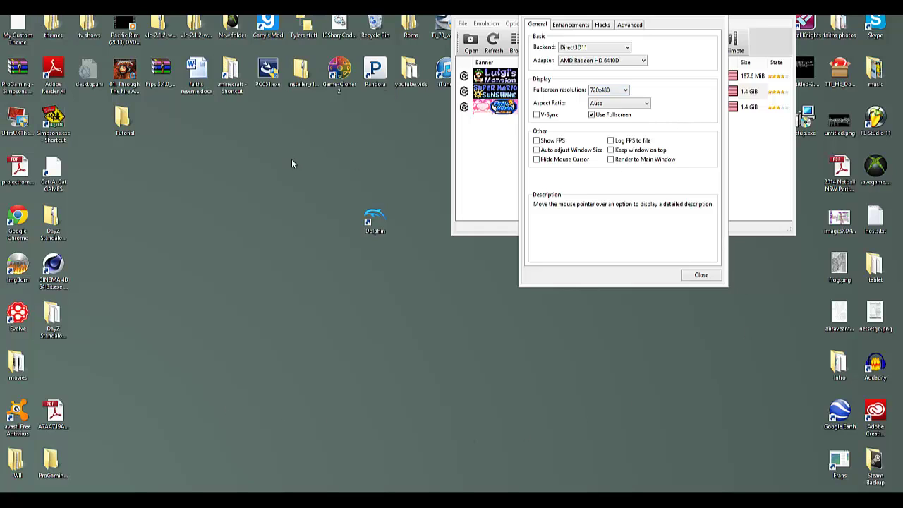
click(593, 115)
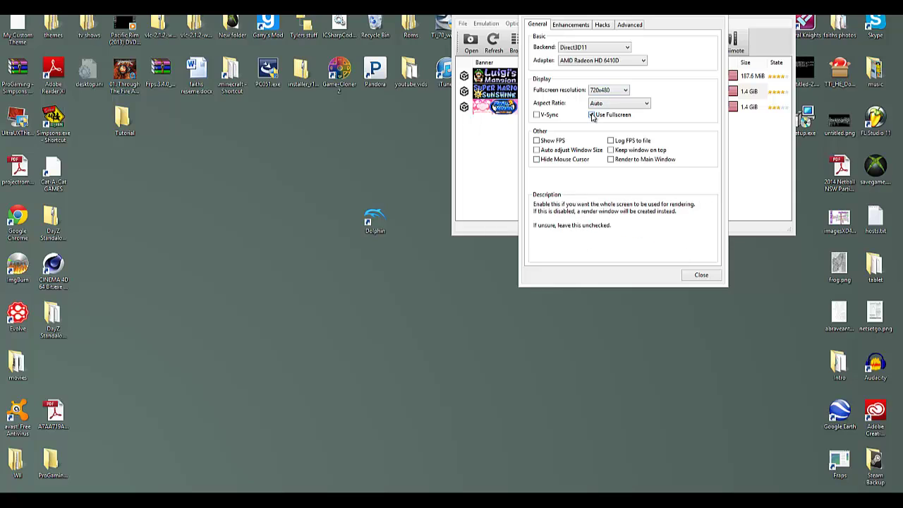
click(690, 276)
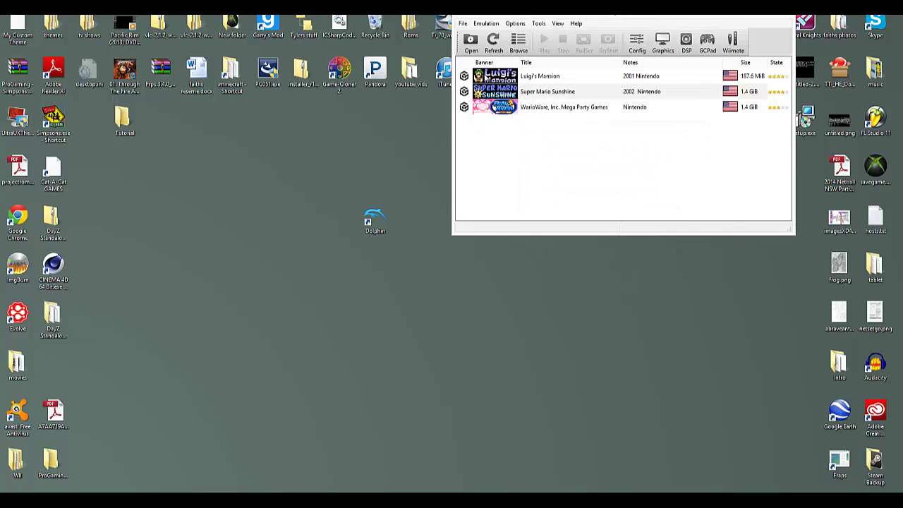
- Launch Luigi's Mansion from the game list, show it filling the screen, and return it to a small window beside the list
double_click(486, 77)
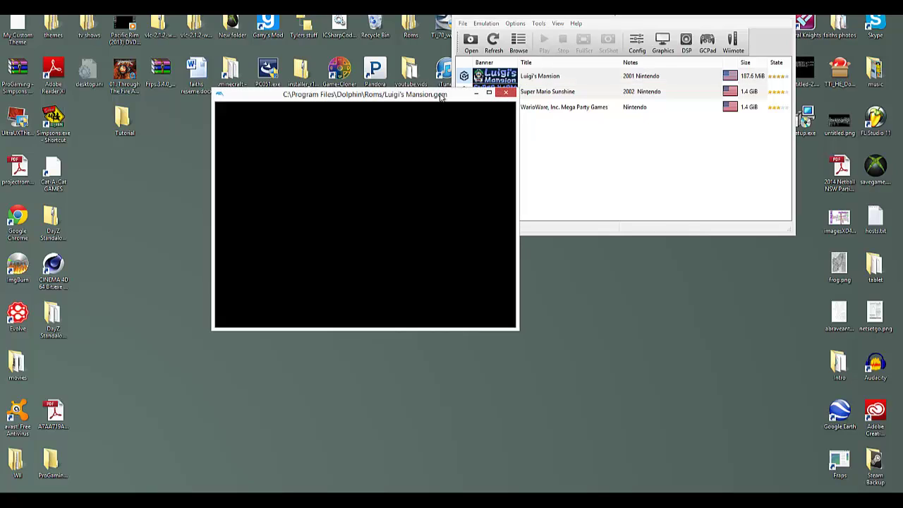
drag(442, 97, 498, 79)
click(547, 83)
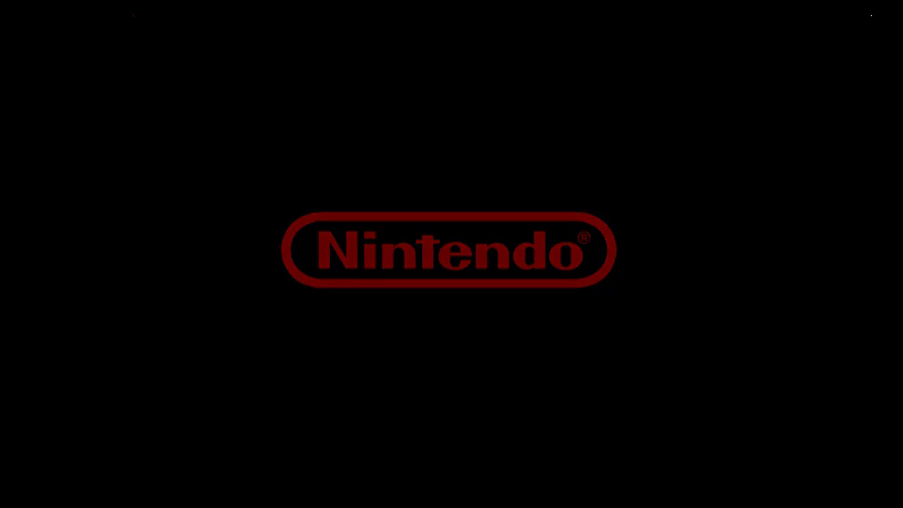
key(alt+Return)
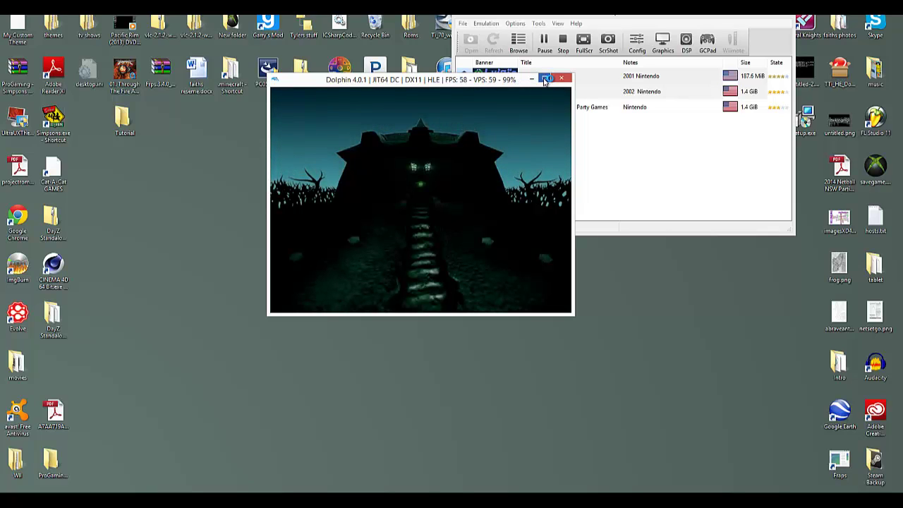
drag(491, 79, 389, 113)
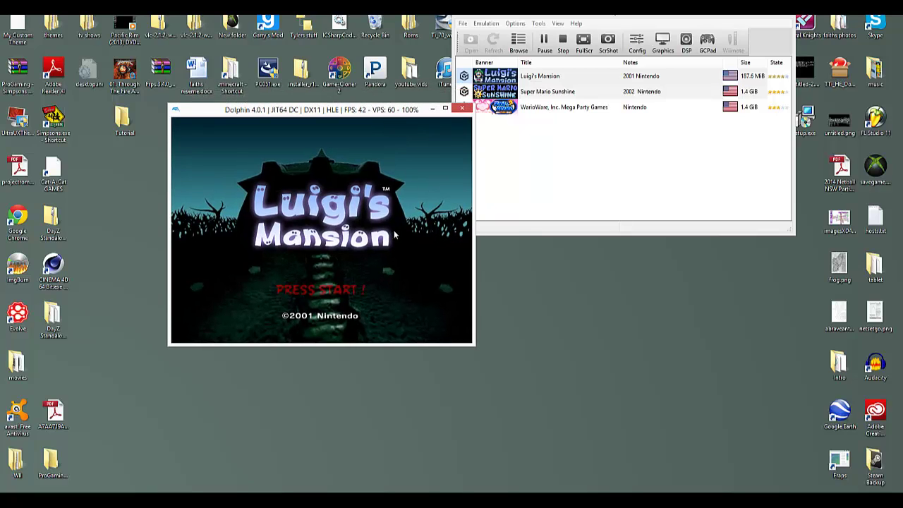
- Close the Luigi's Mansion game window and confirm stopping the current emulation
click(462, 109)
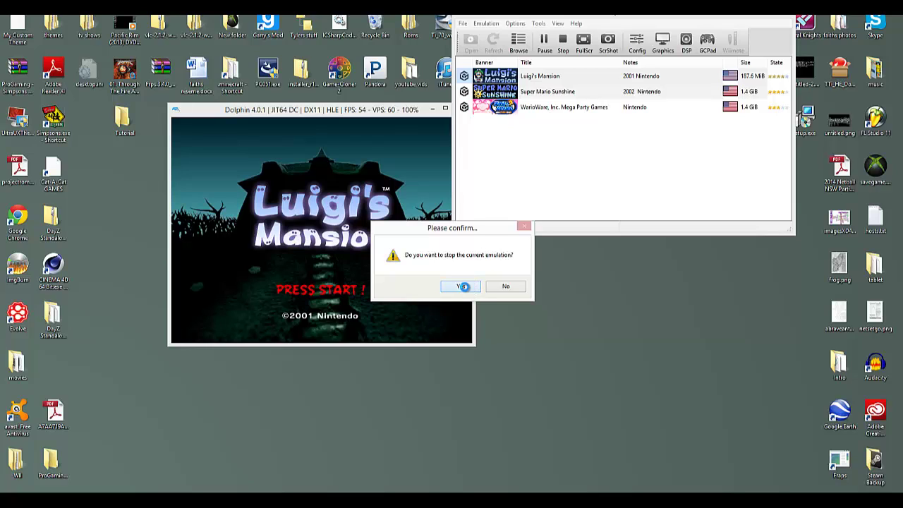
click(464, 286)
click(538, 159)
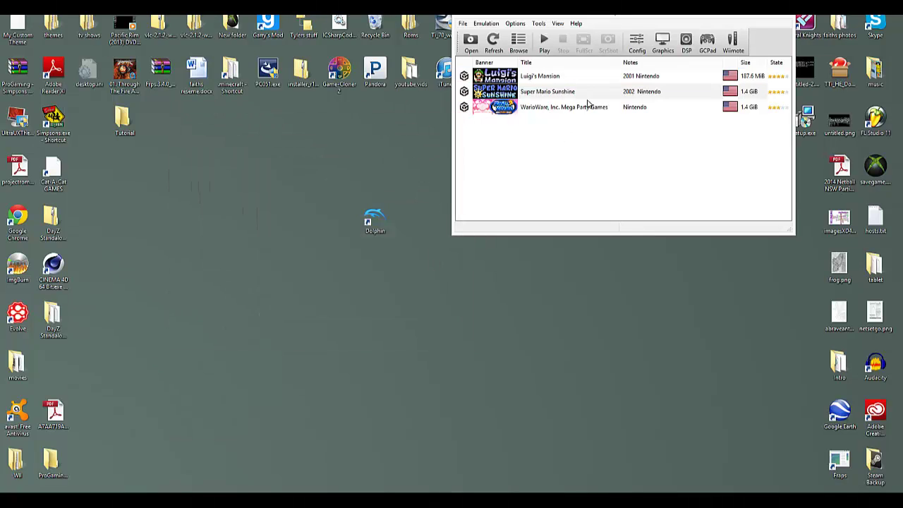
- Examine the general configuration and the GCPad settings of Pad 1 and Pad 2, including the input device choices, without saving
click(639, 43)
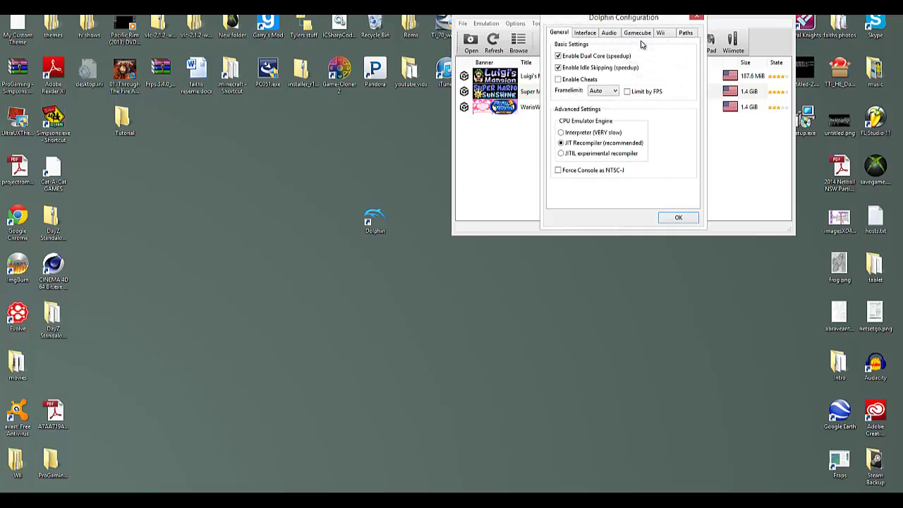
click(697, 17)
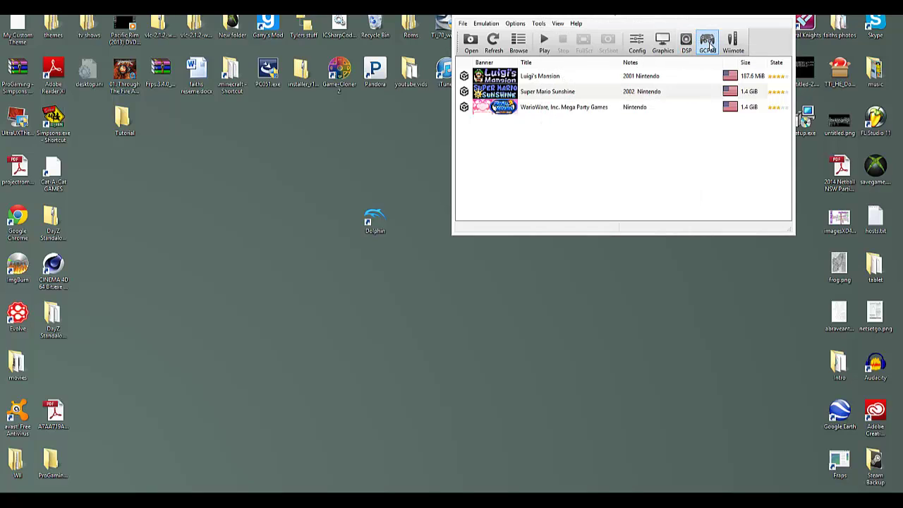
click(709, 56)
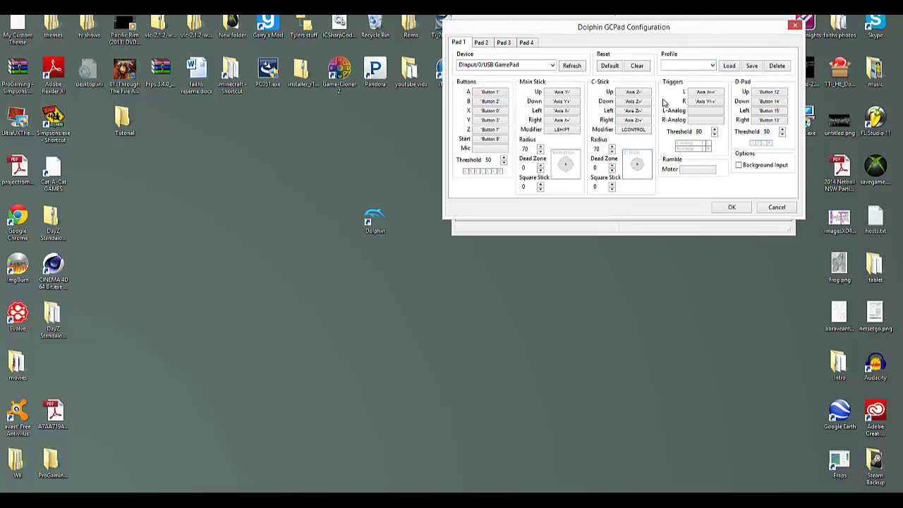
click(550, 71)
click(535, 79)
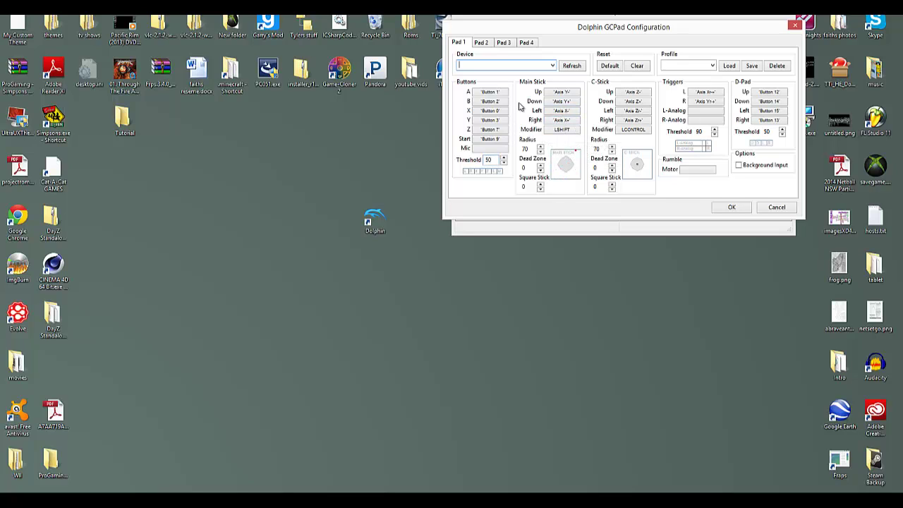
click(552, 65)
click(541, 87)
click(482, 42)
click(459, 43)
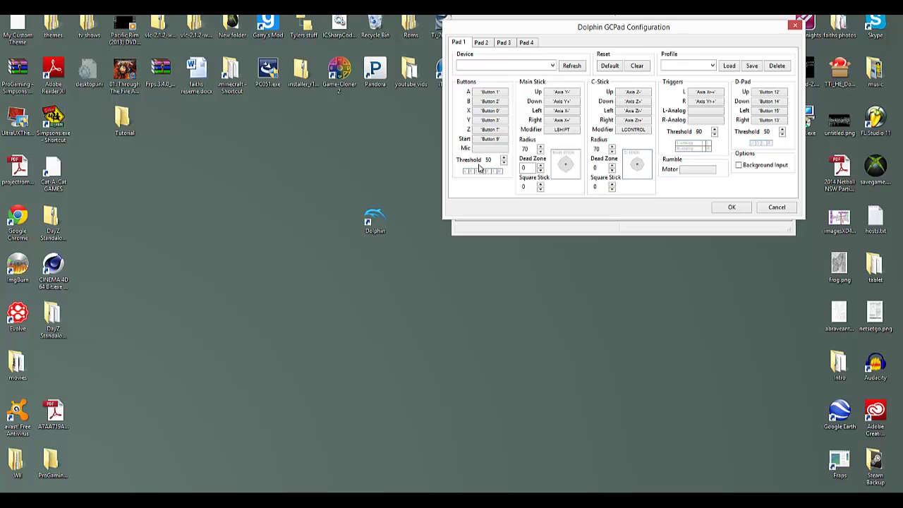
click(776, 207)
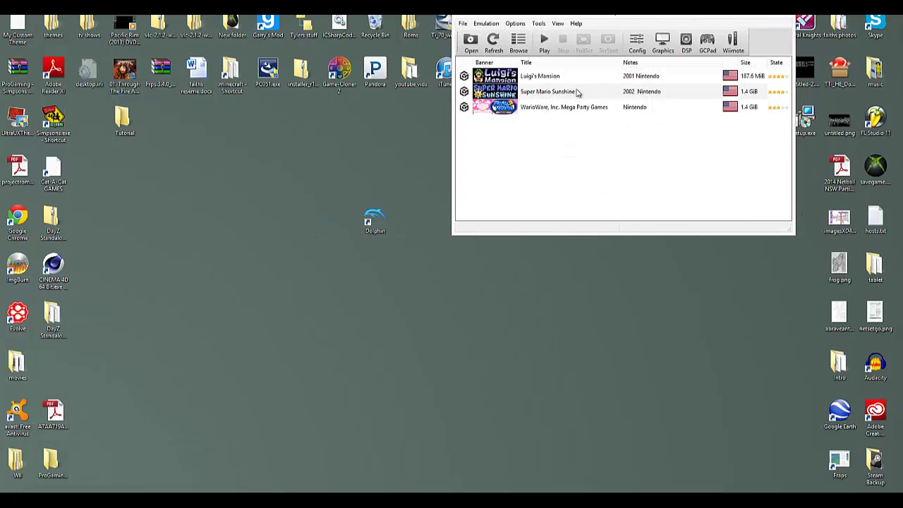
- Switch to the browser's Emuparadise page of GameCube emulators, look over the list, and enter "cra" in the site search
drag(528, 185, 631, 139)
mouse_move(446, 500)
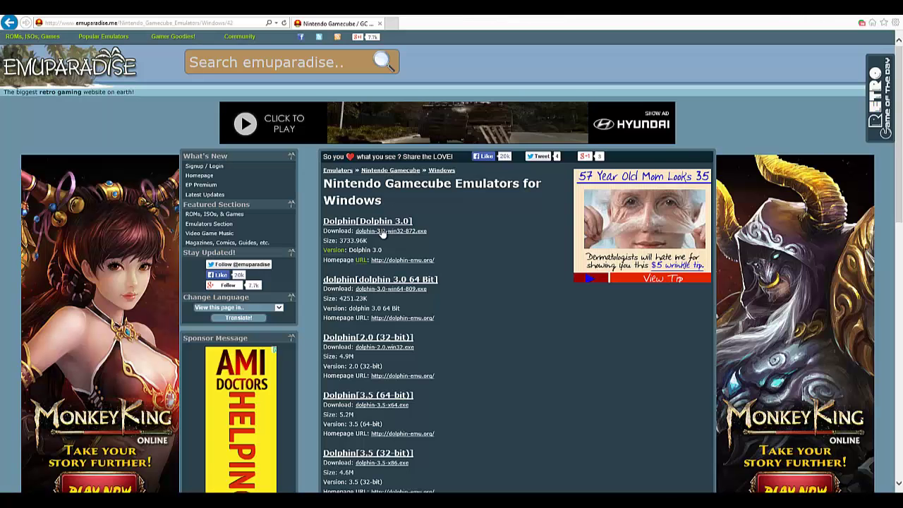
scroll(374, 232, down, 2)
scroll(385, 233, up, 2)
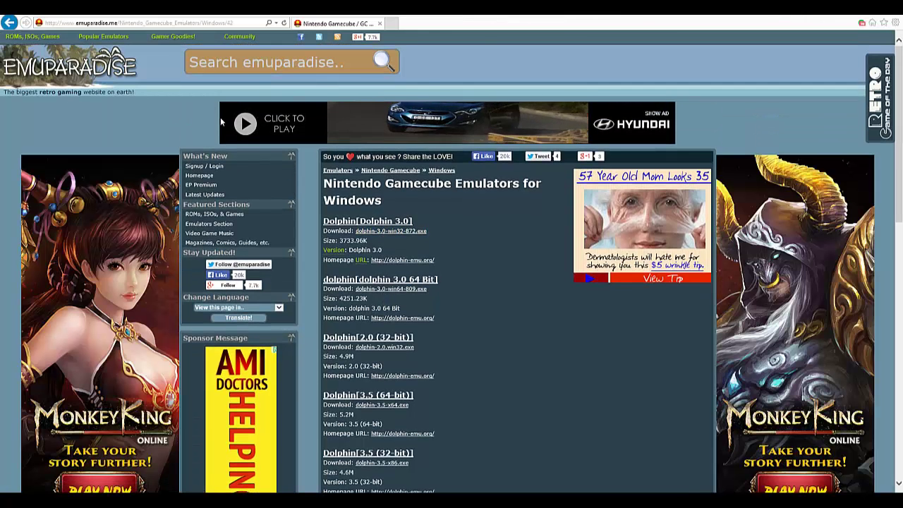
click(291, 71)
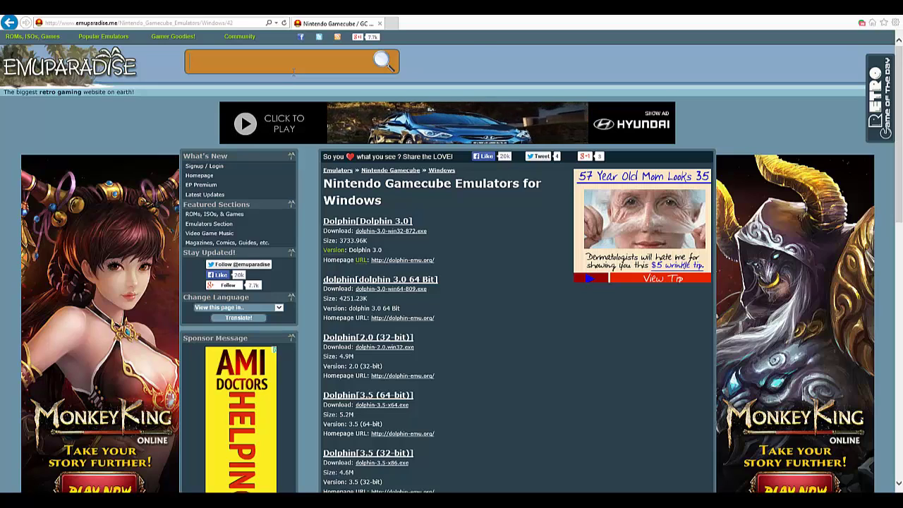
text(cra)
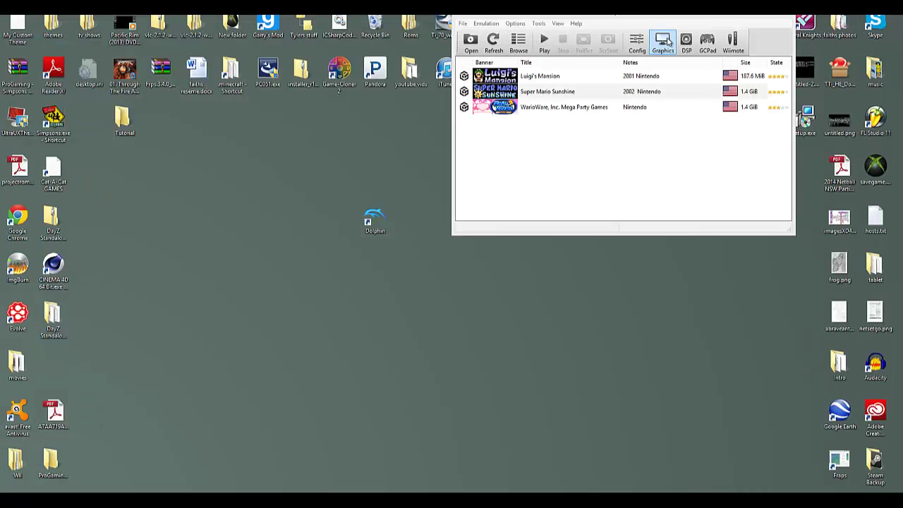
- Clear the emulator window away, open the Simpsons_Hit_and_Run RAR archive from the Downloads folder, dismiss the licence reminder and enter its inner folder
click(751, 15)
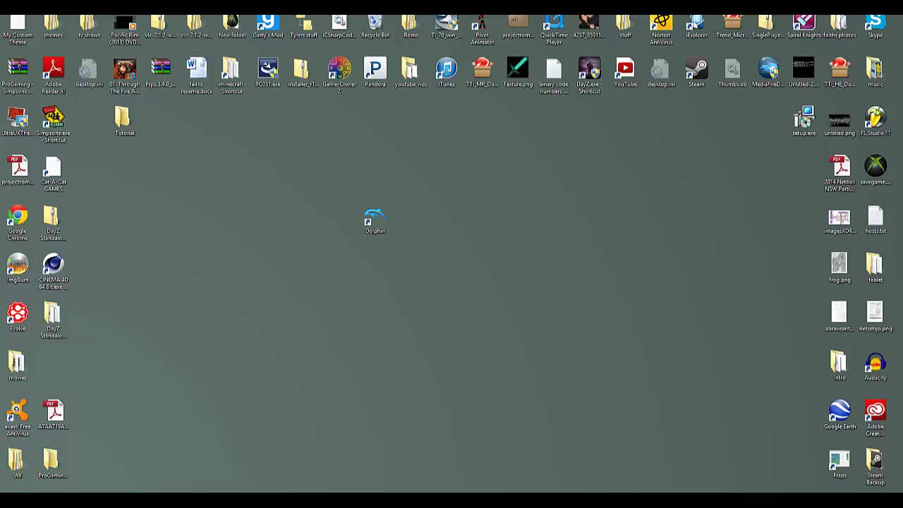
key(super+e)
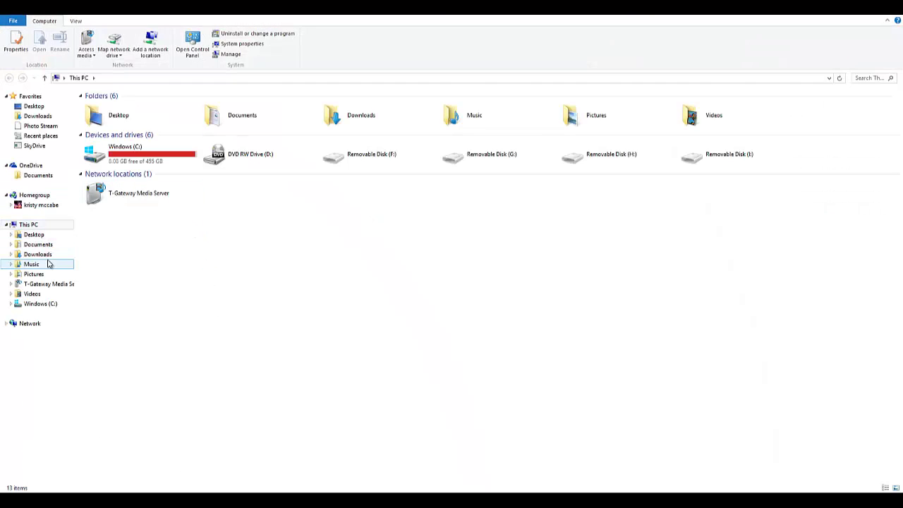
click(49, 256)
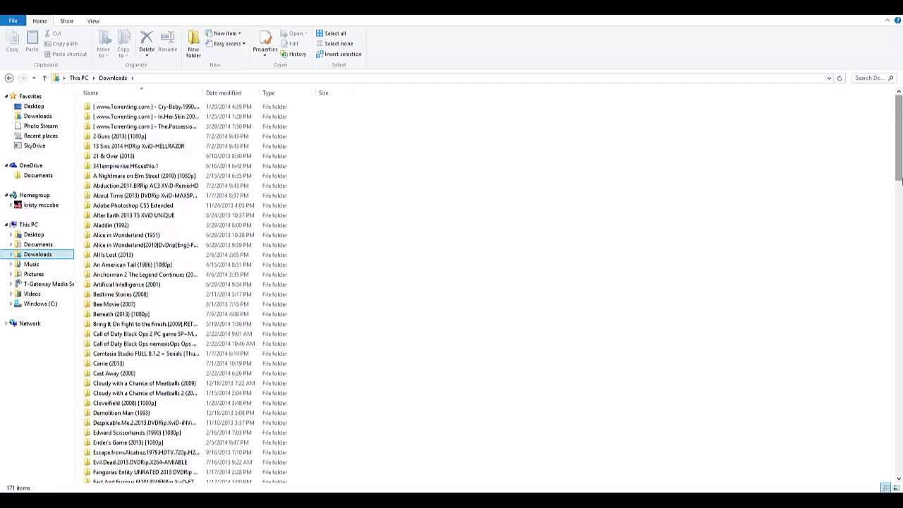
drag(901, 182, 898, 469)
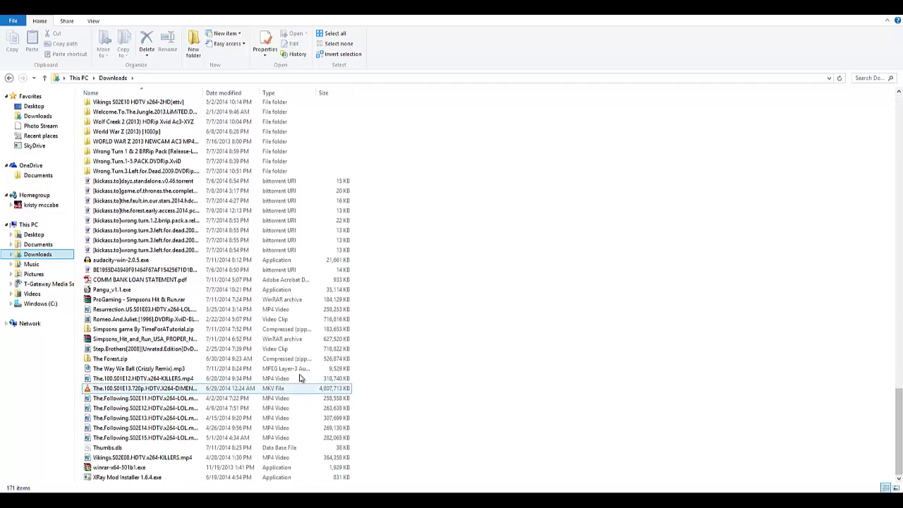
double_click(228, 341)
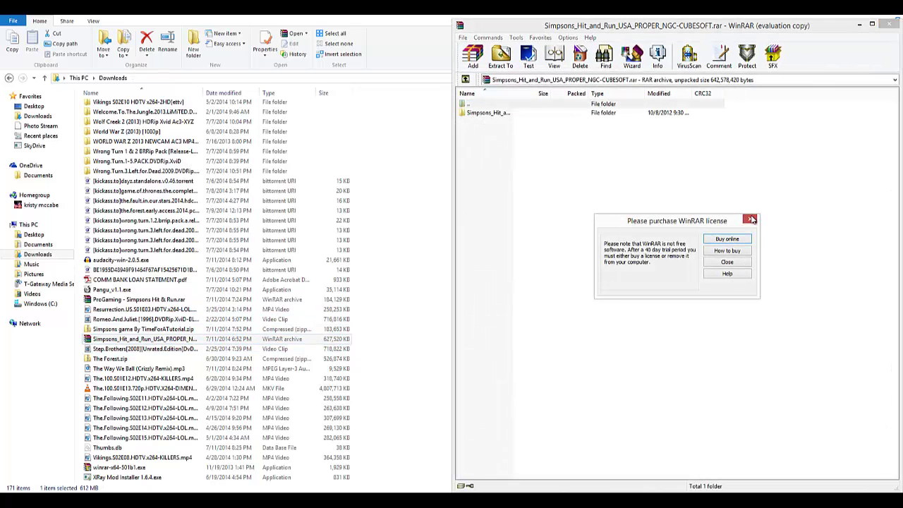
click(751, 219)
double_click(534, 113)
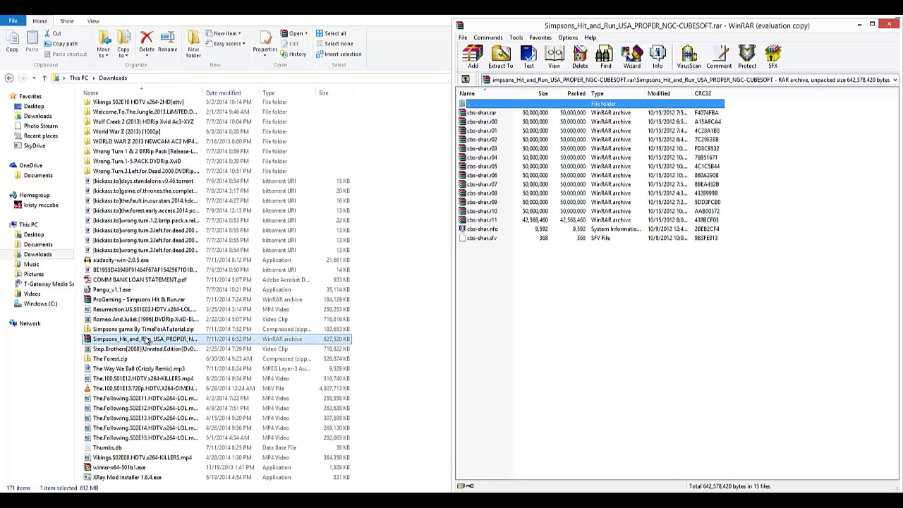
- Open the nested cbs-shar.rar volume inside the Simpsons archive and dismiss the expired notification
click(498, 223)
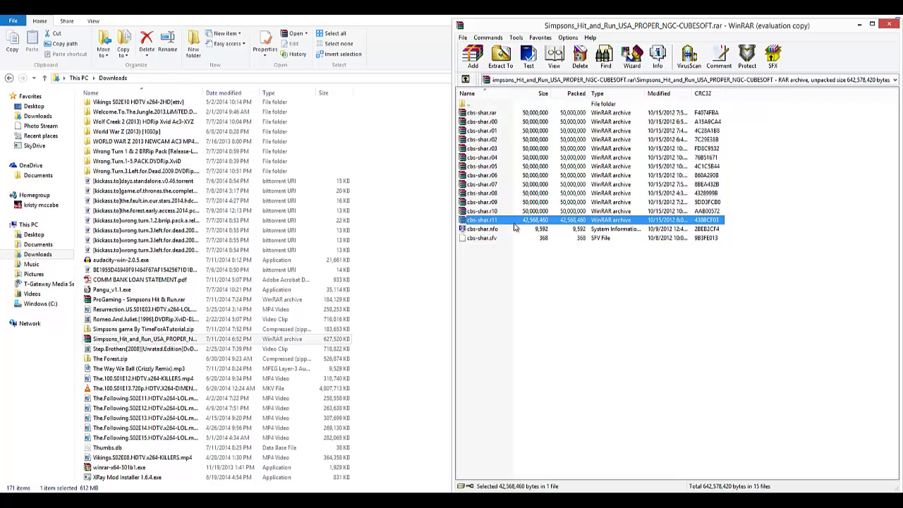
click(499, 115)
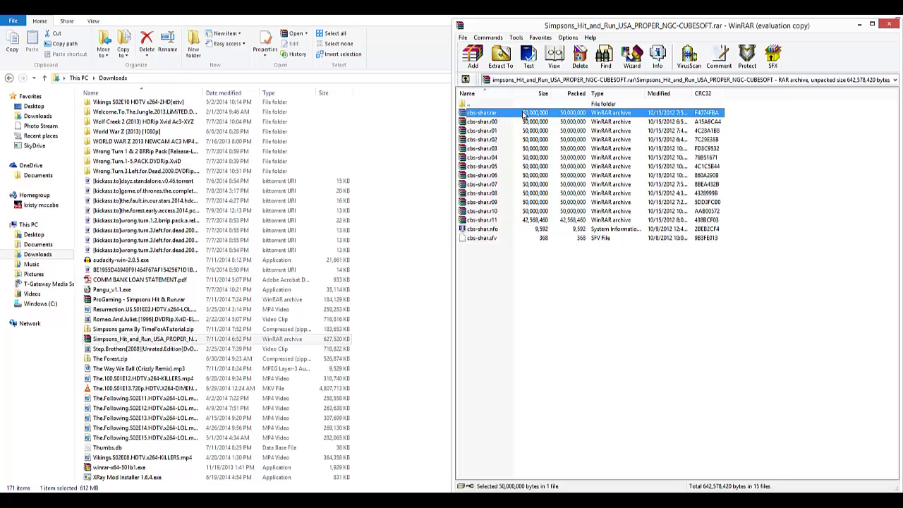
double_click(529, 115)
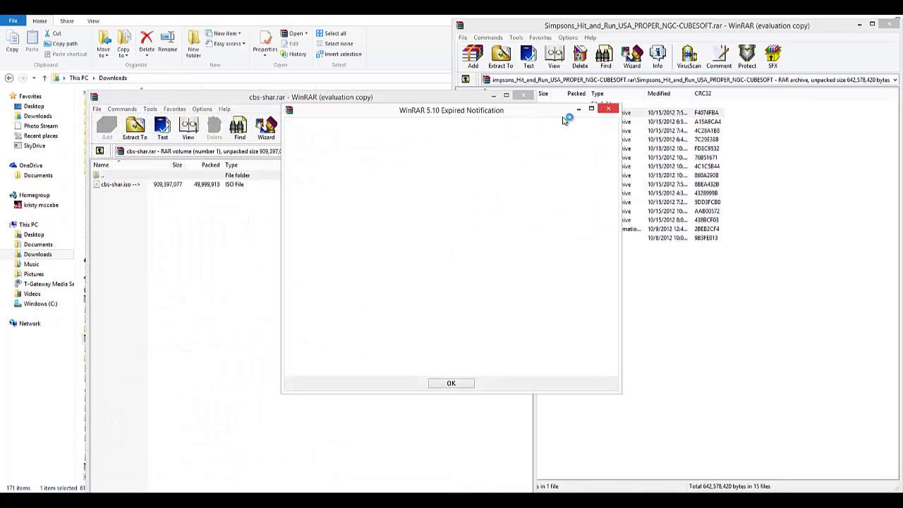
click(609, 109)
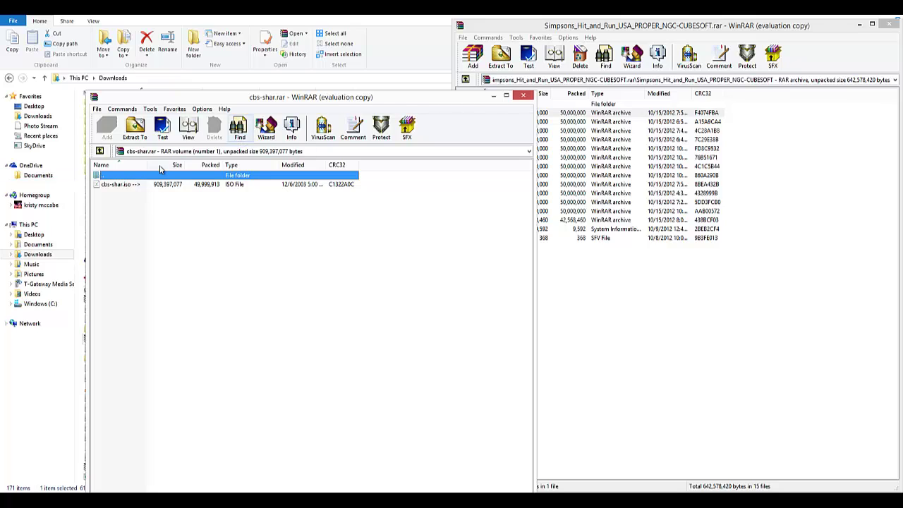
- Close the outer archive and the Downloads window, and place the cbs-shar.rar window side by side with a new File Explorer window
click(887, 25)
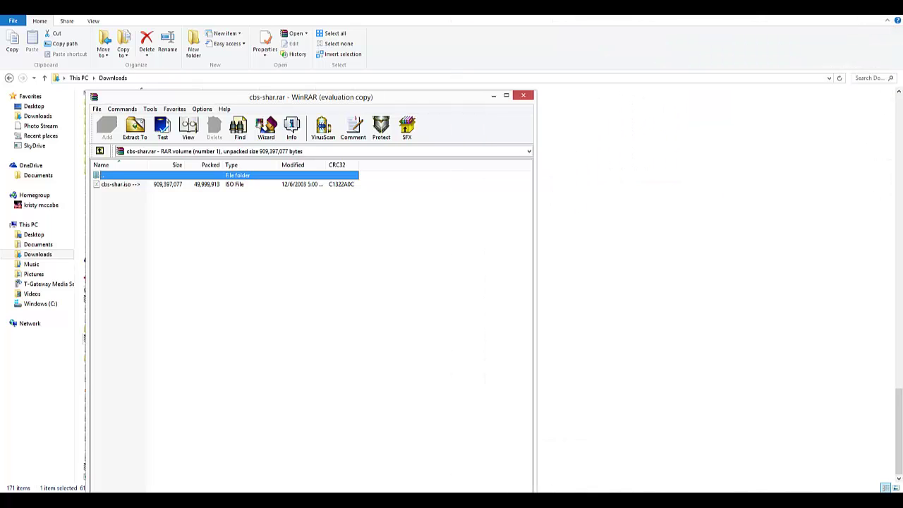
click(893, 17)
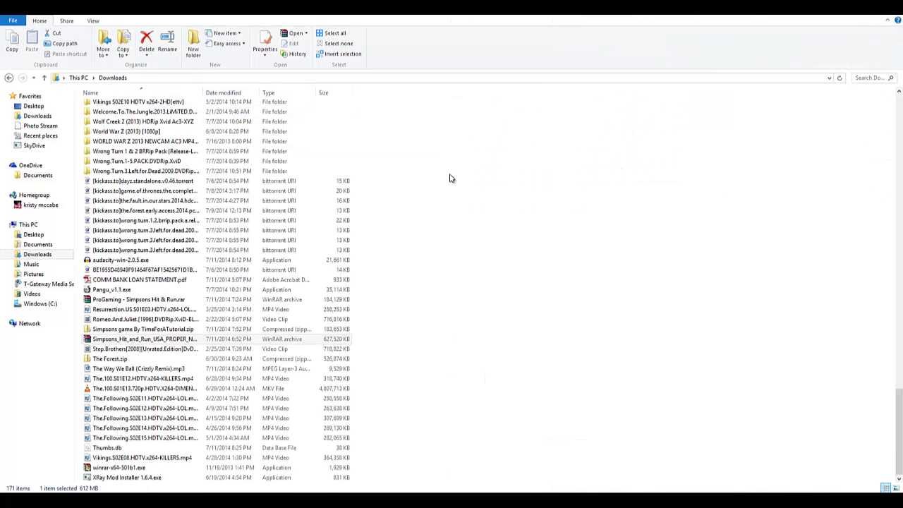
key(super+Right)
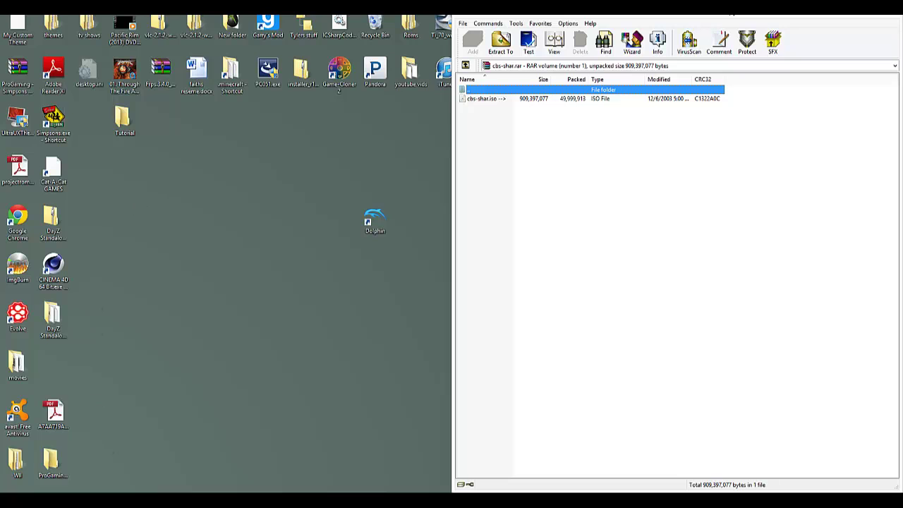
key(super+e)
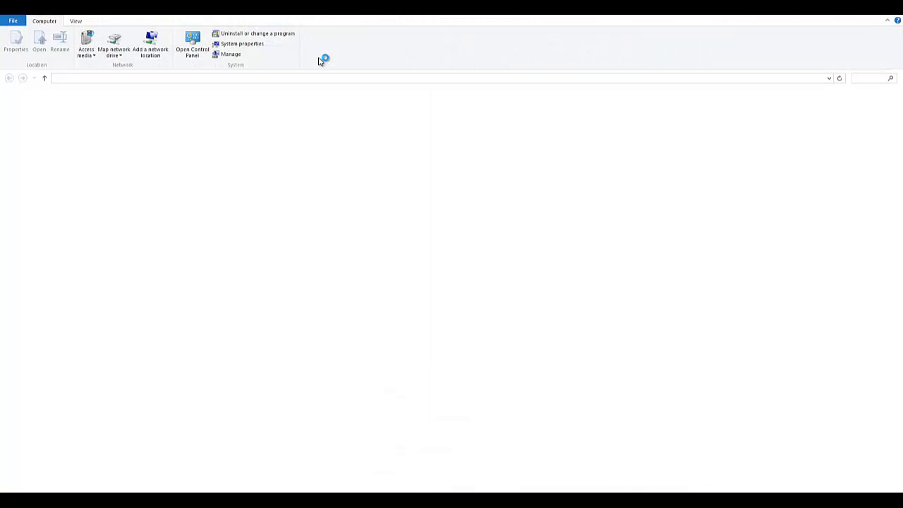
key(super+Left)
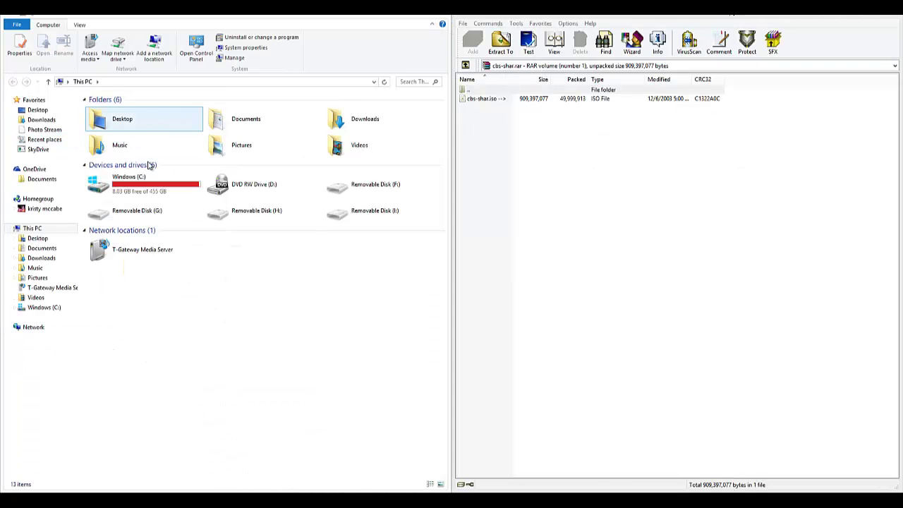
- Browse in File Explorer to the Roms folder inside C:\Program Files\Dolphin
click(151, 182)
double_click(149, 185)
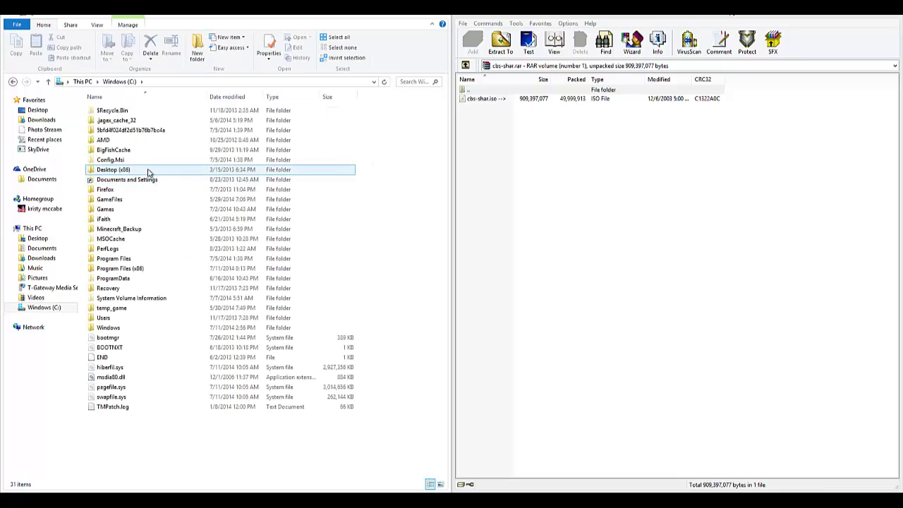
double_click(148, 259)
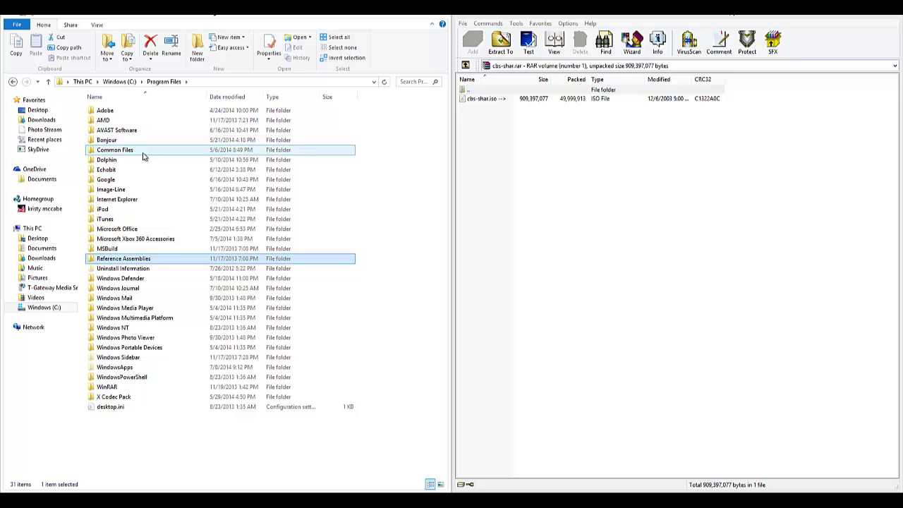
double_click(141, 160)
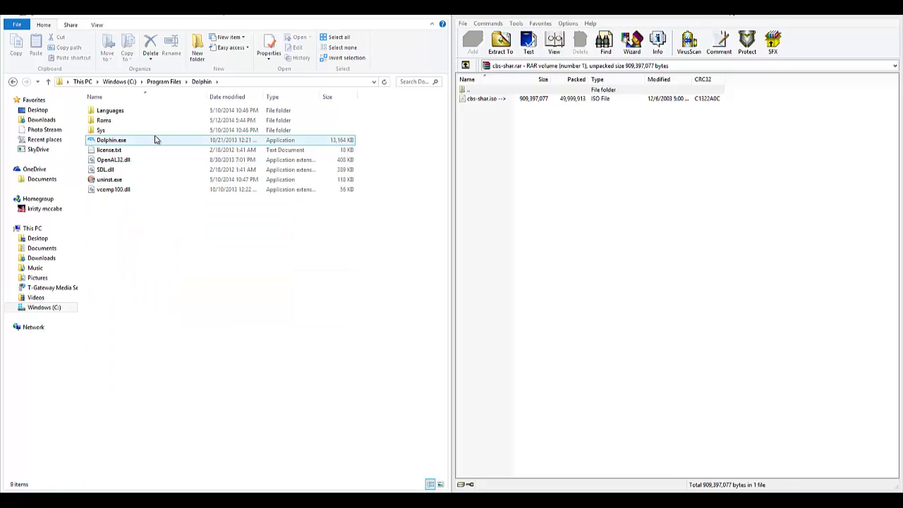
double_click(124, 121)
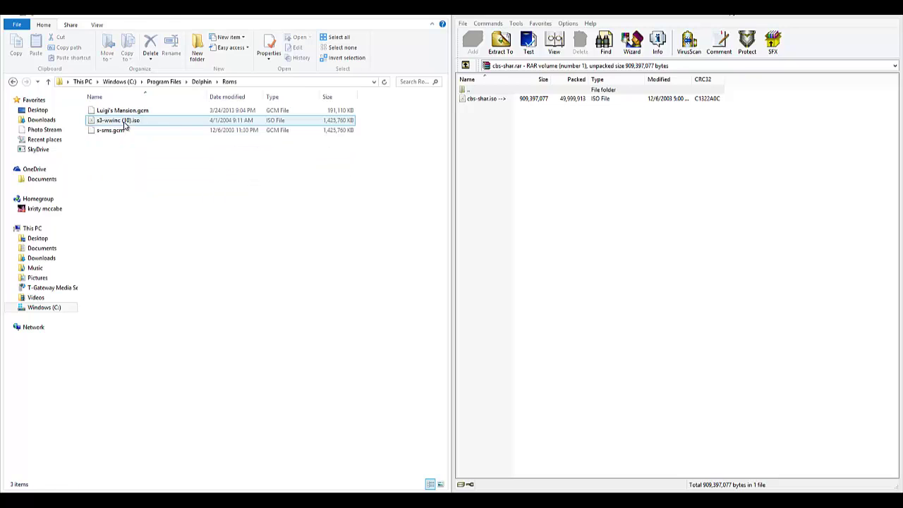
- Try to move cbs-shar.iso from the archive toward the Dolphin Roms folder, and close the archive window
drag(483, 100, 509, 103)
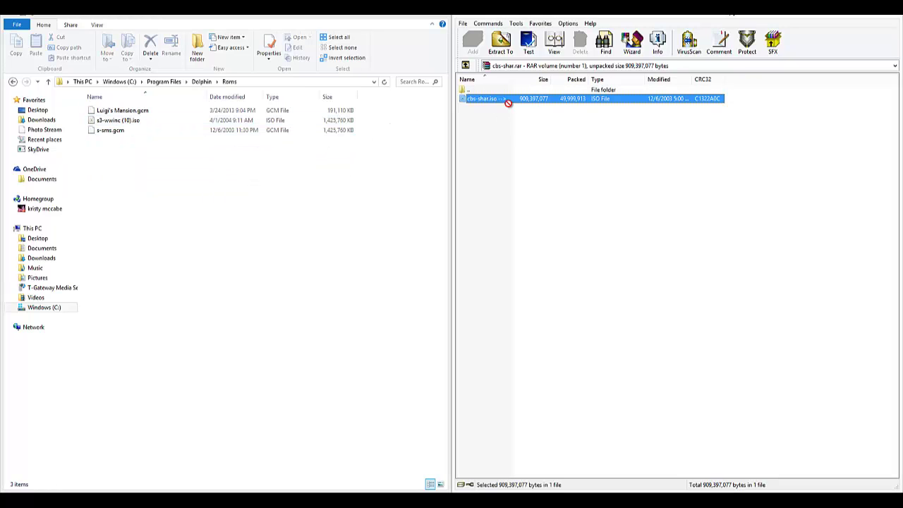
drag(352, 172, 309, 197)
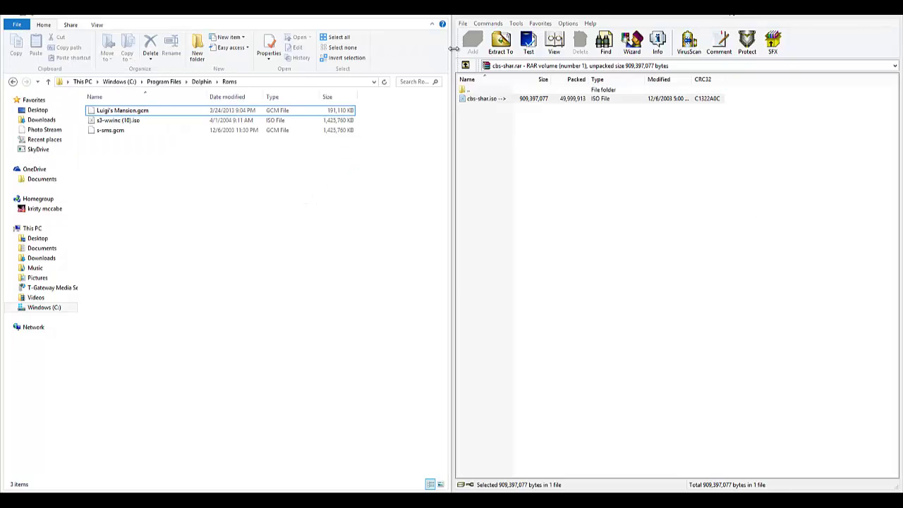
mouse_move(501, 16)
mouse_down()
mouse_move(509, 85)
mouse_move(503, 17)
mouse_up()
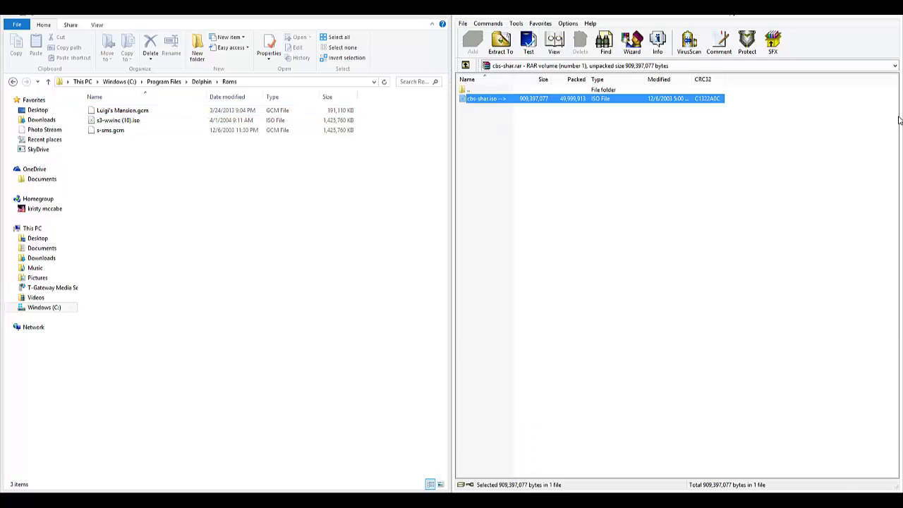
click(888, 15)
- Open a second File Explorer window and place it beside the Roms folder window
right_click(48, 487)
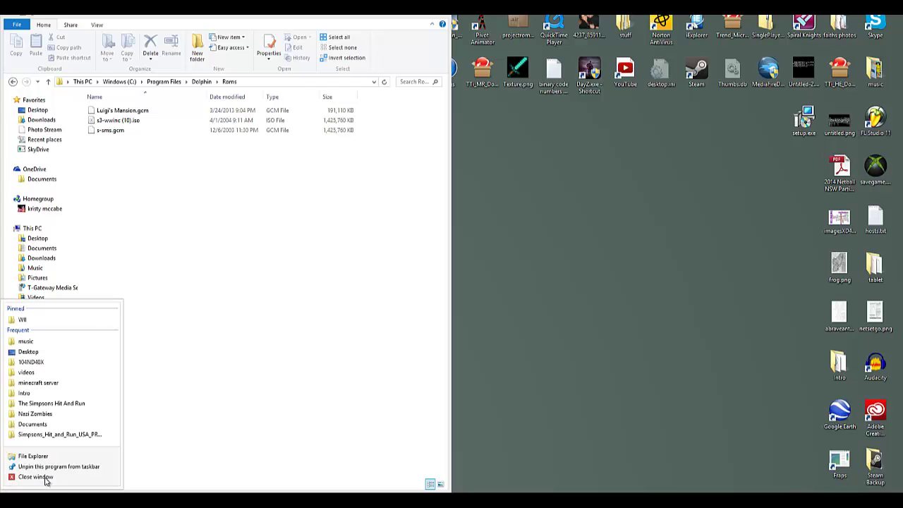
click(354, 364)
key(super+e)
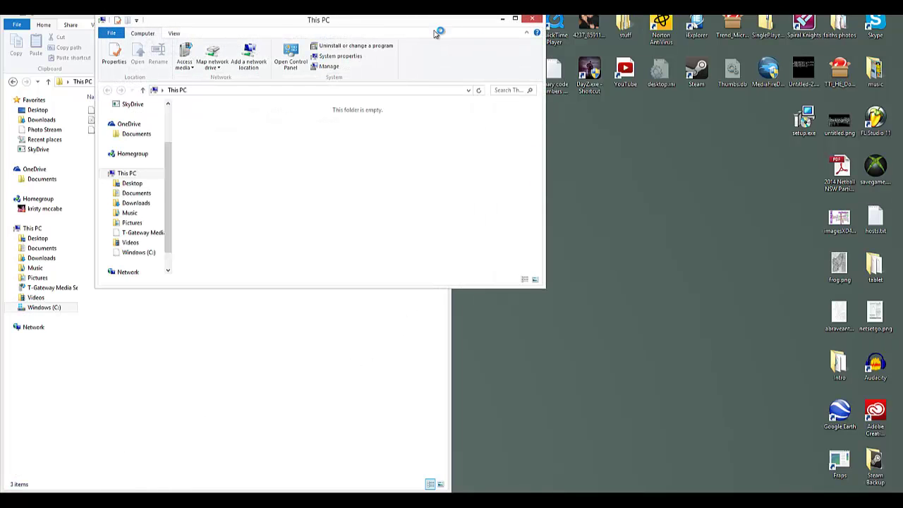
key(super+Right)
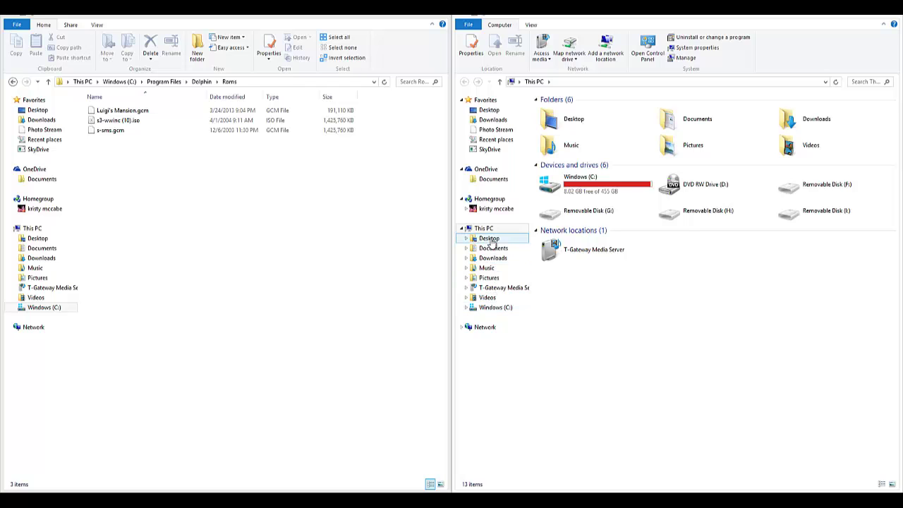
- Browse the second File Explorer window through C:\Program Files\Dolphin to Roms, and return to the Dolphin folder
double_click(561, 187)
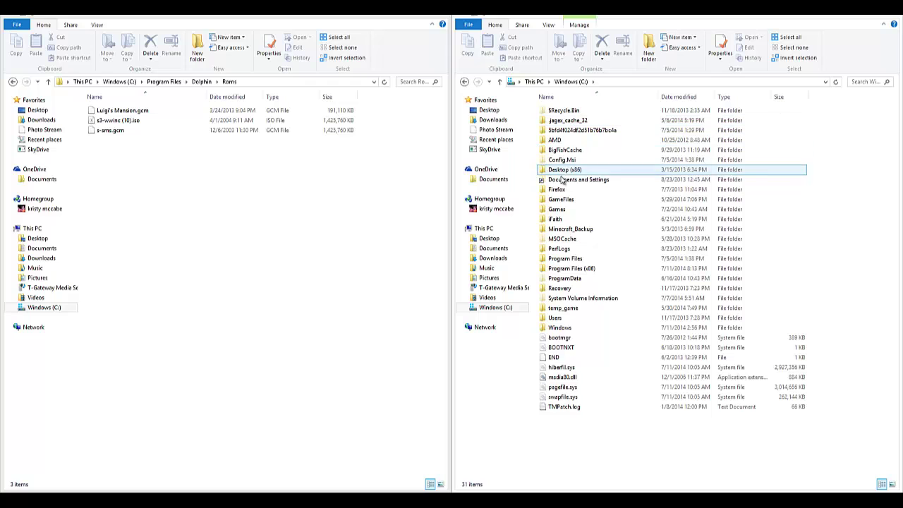
double_click(579, 259)
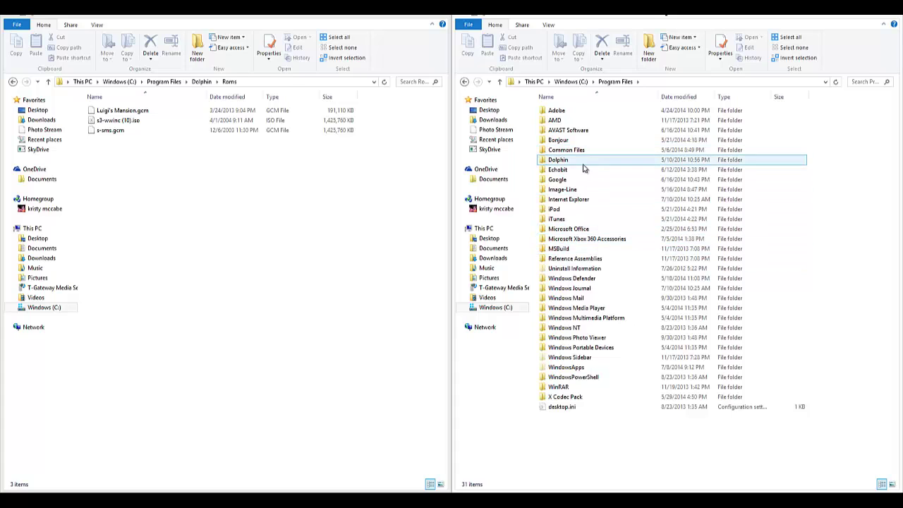
double_click(583, 165)
click(583, 121)
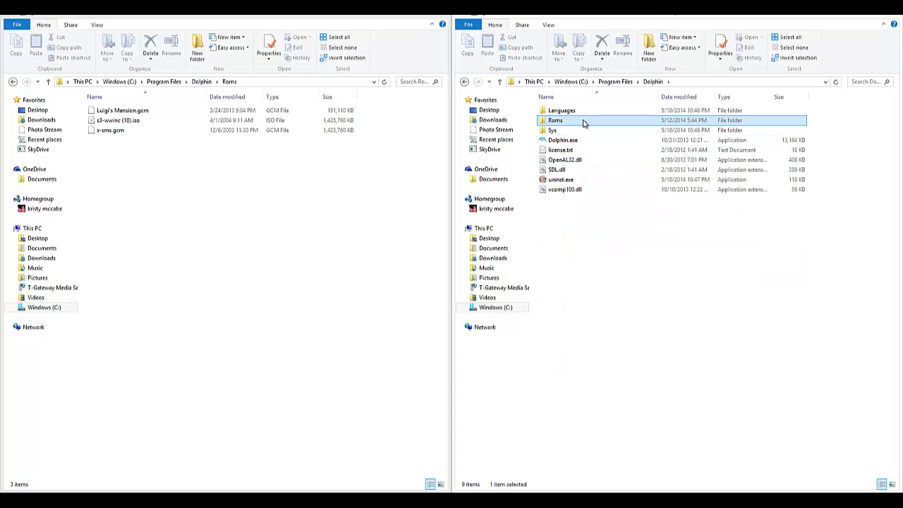
double_click(582, 122)
click(465, 82)
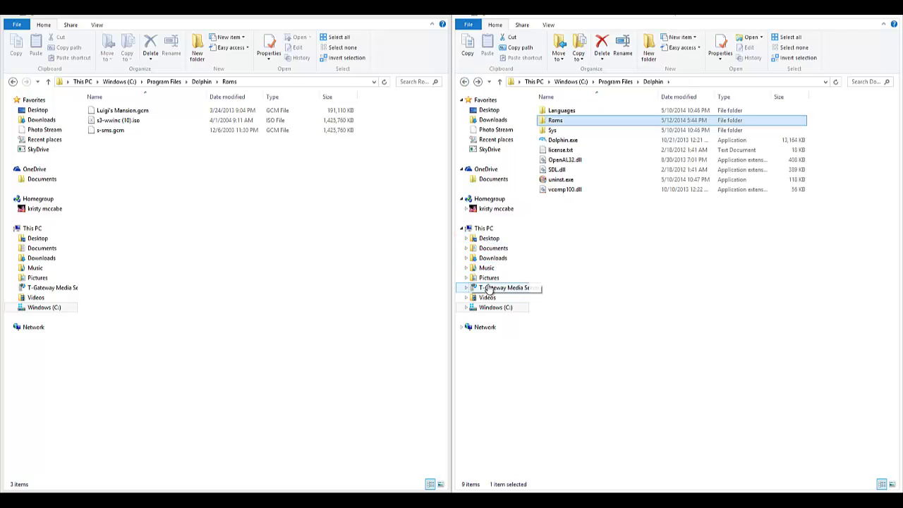
- Reopen the Simpsons_Hit_and_Run archive from Downloads, enter its inner folder, and place the archive window beside the Roms folder
click(501, 259)
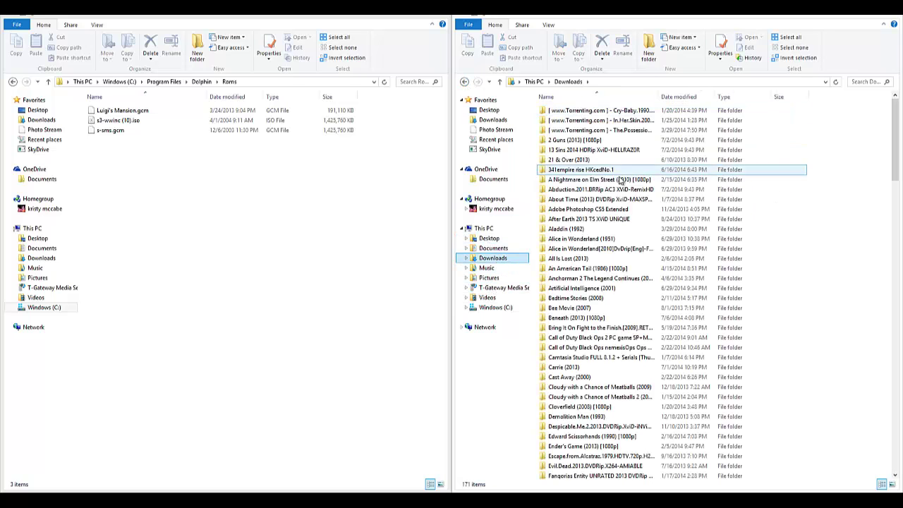
drag(895, 134, 899, 408)
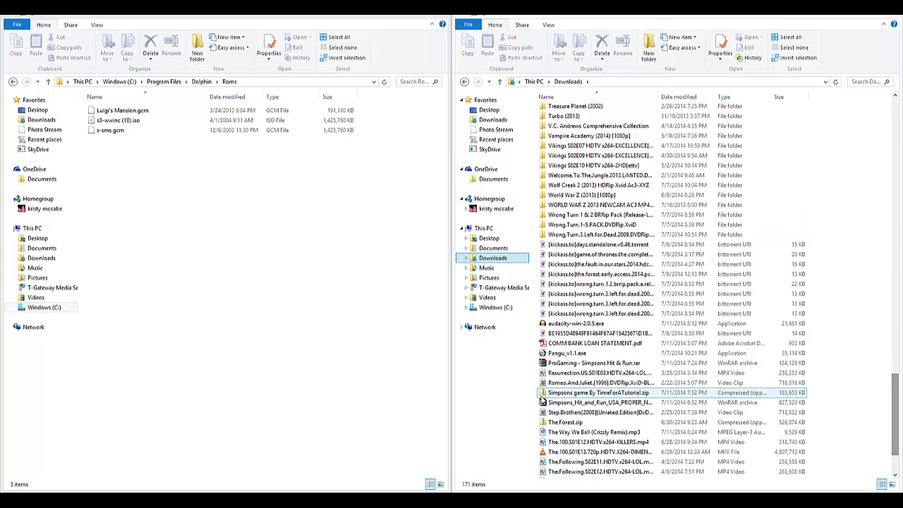
click(574, 403)
double_click(574, 404)
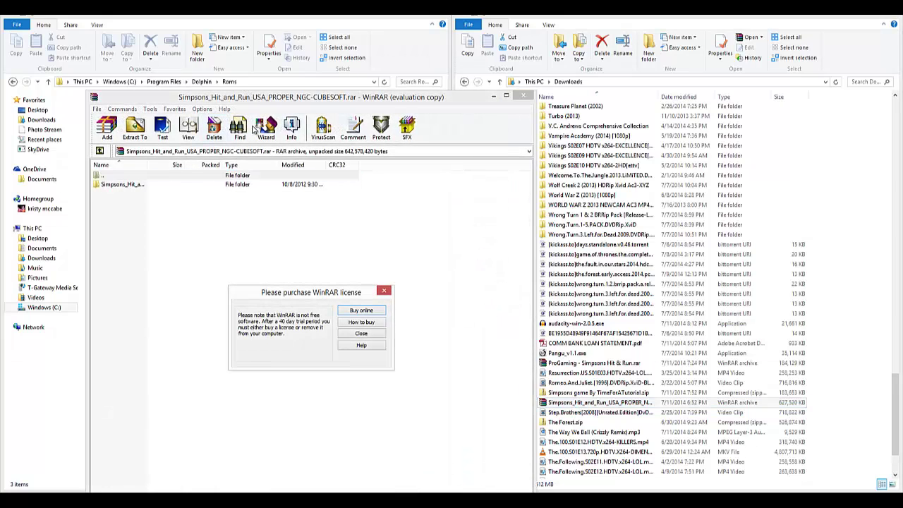
click(381, 291)
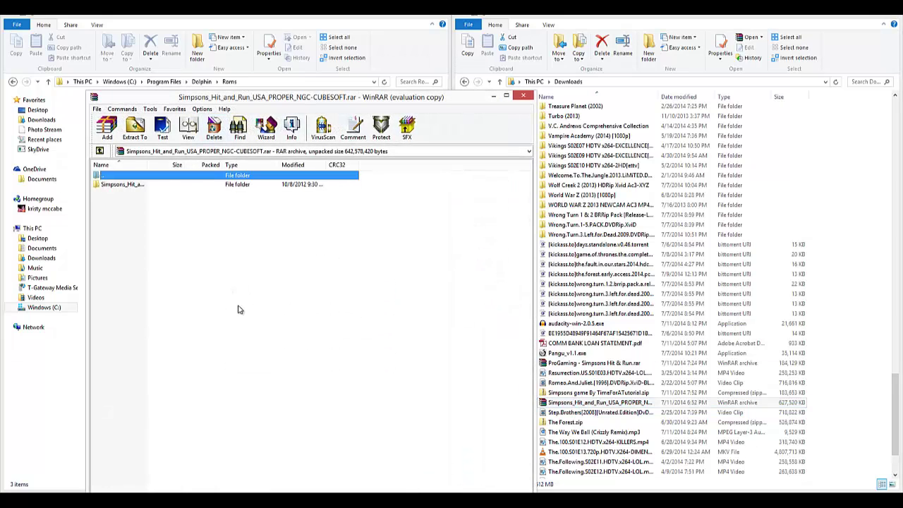
double_click(135, 184)
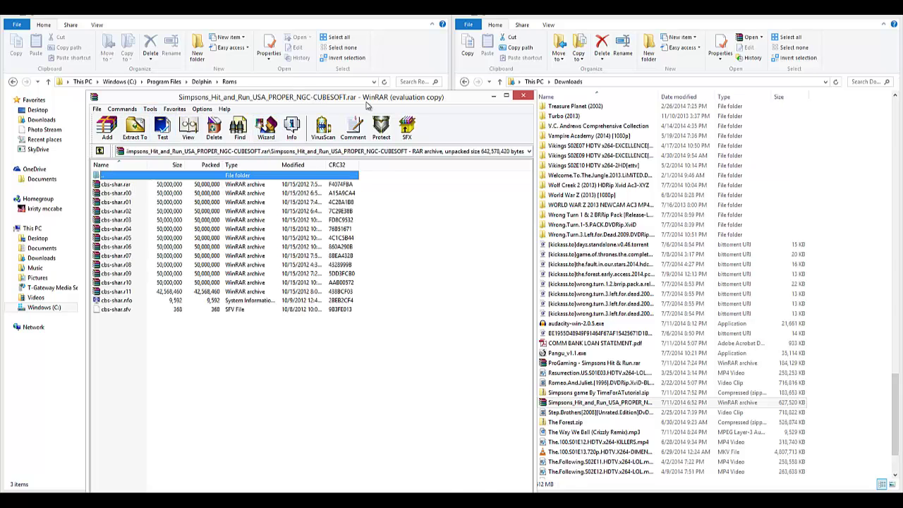
drag(366, 105, 902, 113)
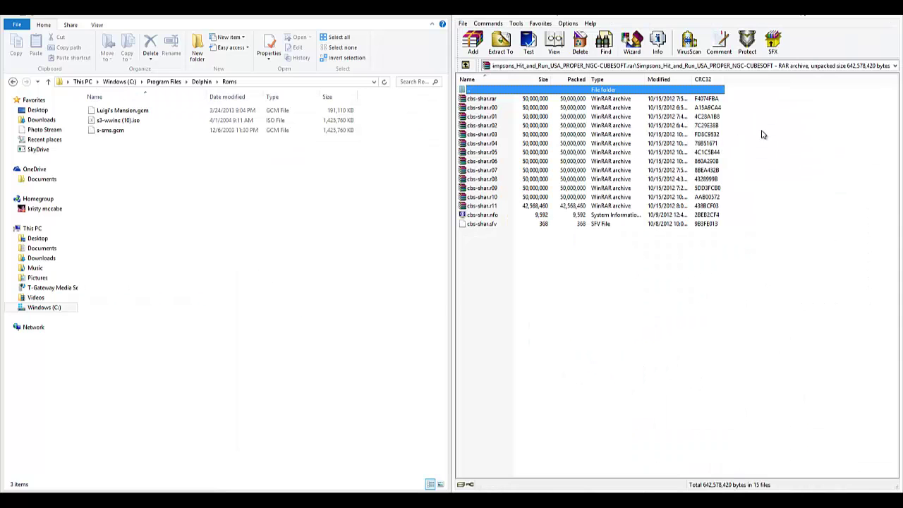
- Move cbs-shar.rar from the open archive into the Dolphin Roms folder, granting administrator permission
click(513, 102)
click(337, 196)
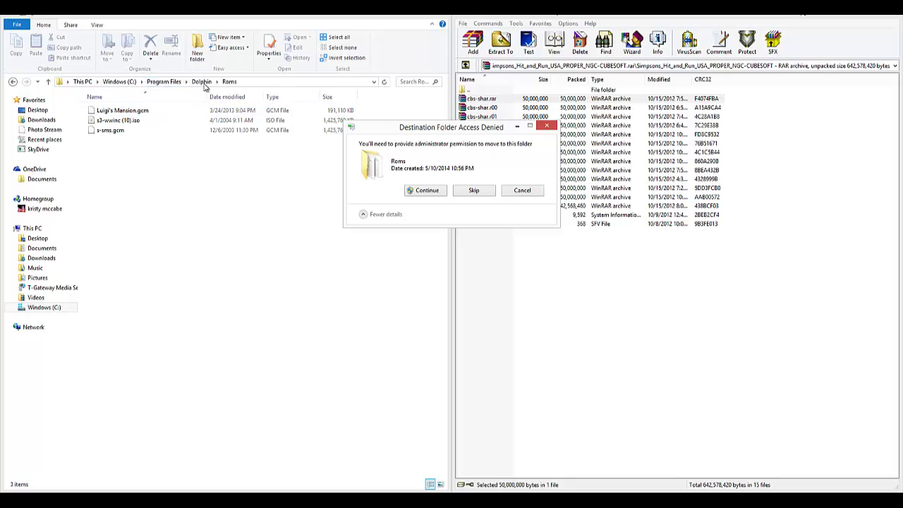
click(432, 192)
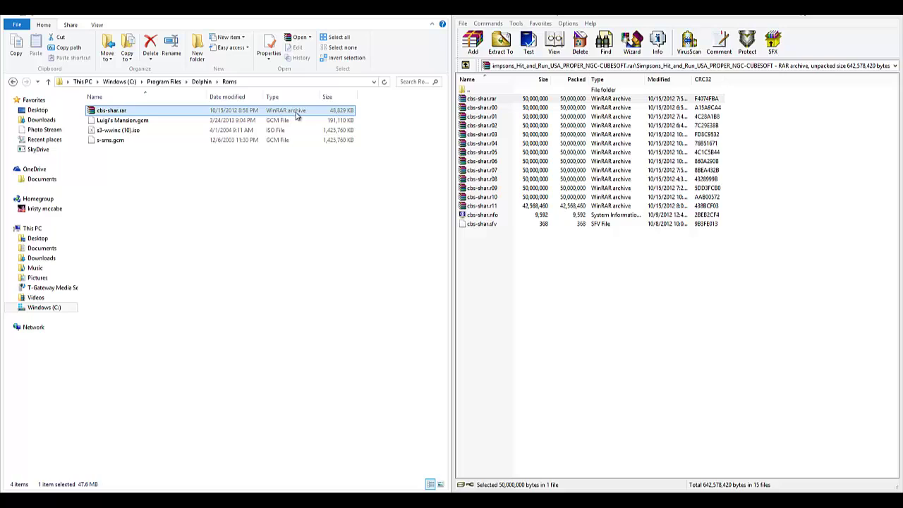
right_click(336, 111)
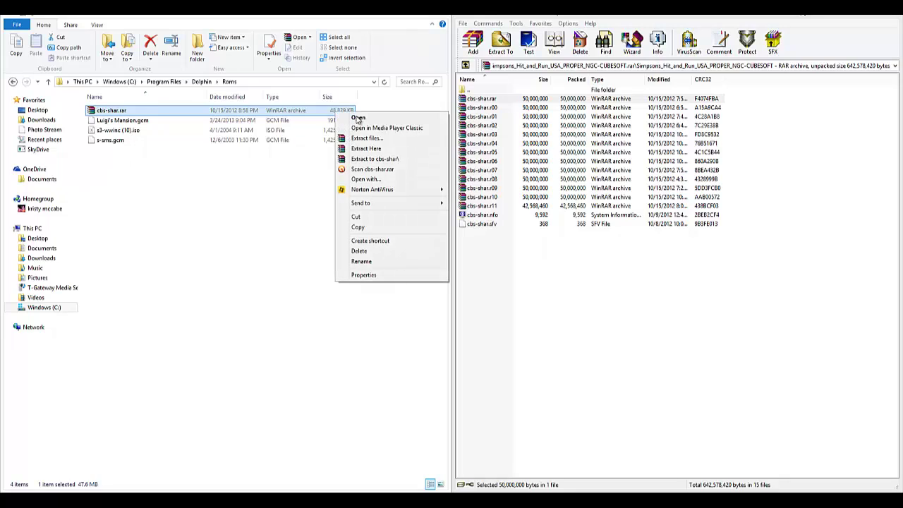
click(395, 139)
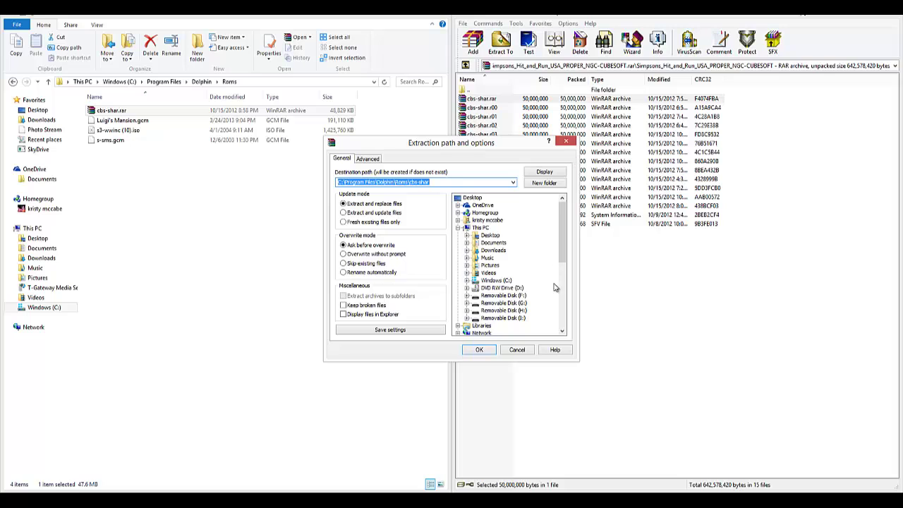
click(555, 350)
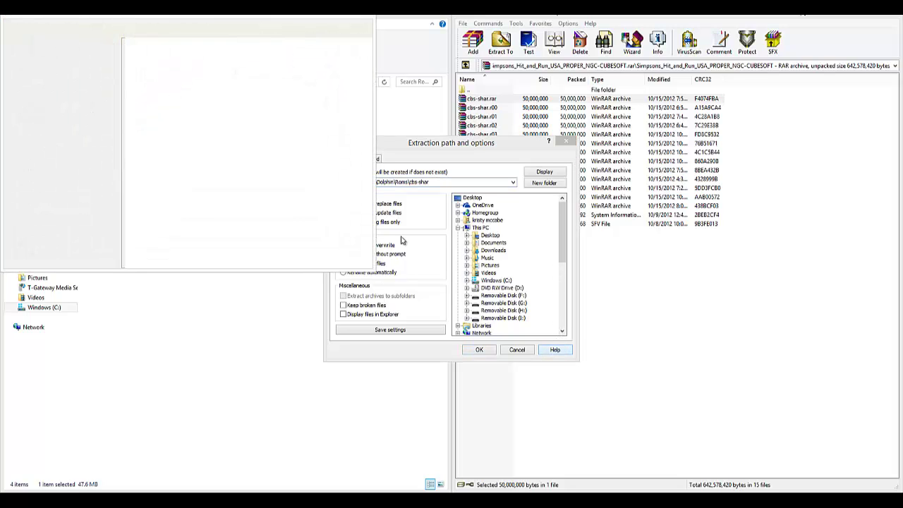
click(360, 15)
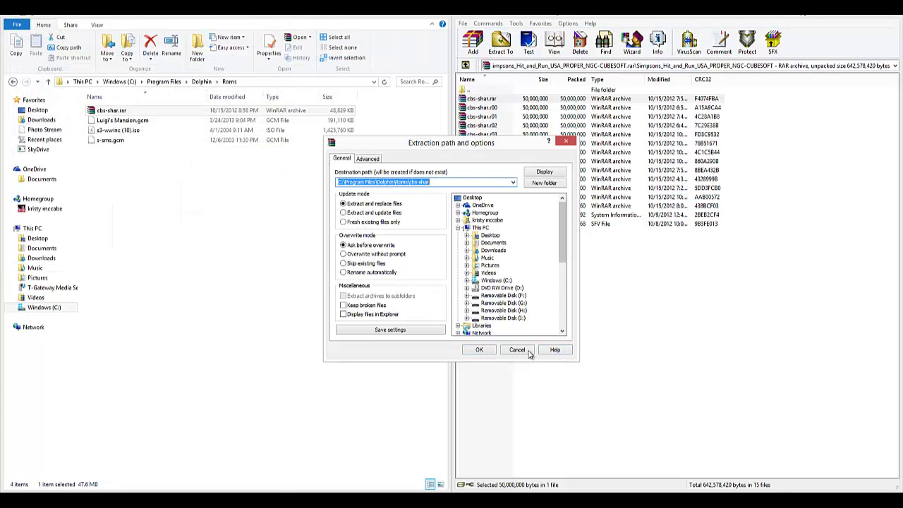
click(516, 350)
- Try to extract cbs-shar.rar directly into the Roms folder, and dismiss the next-volume request and diagnostic messages
right_click(209, 111)
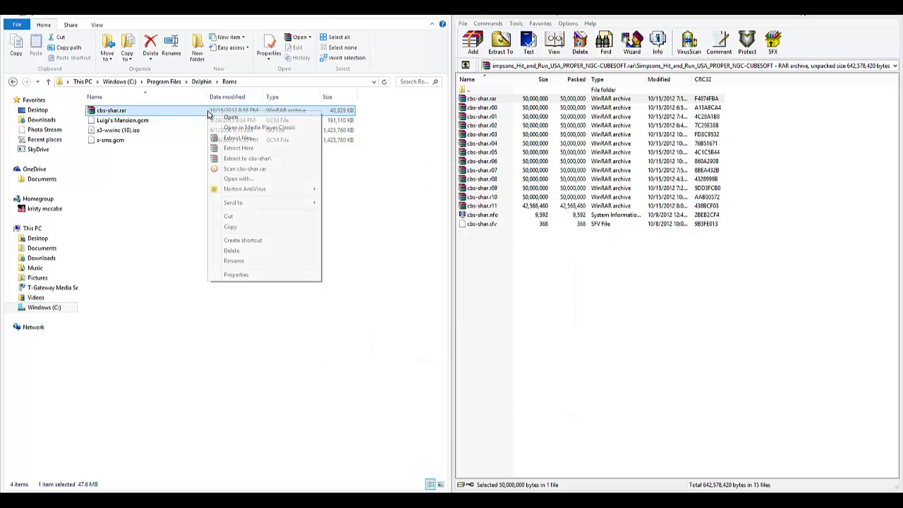
click(232, 148)
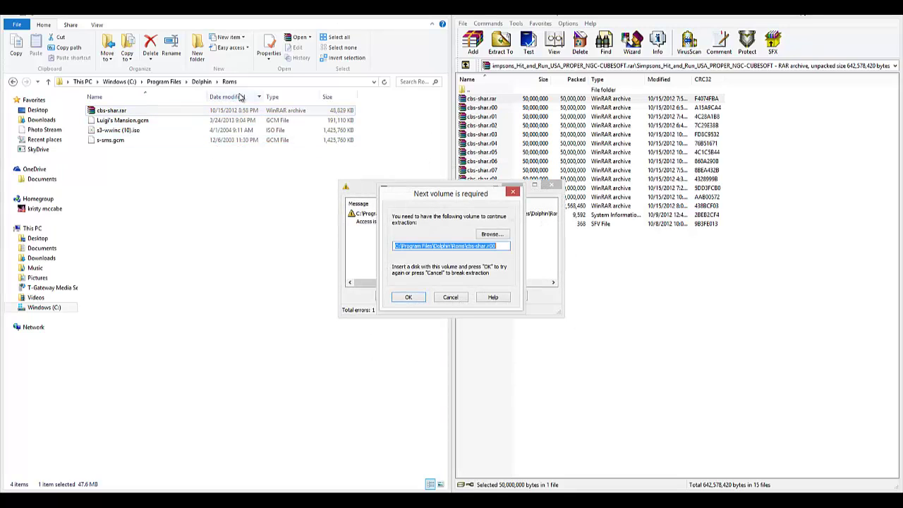
click(408, 297)
click(513, 191)
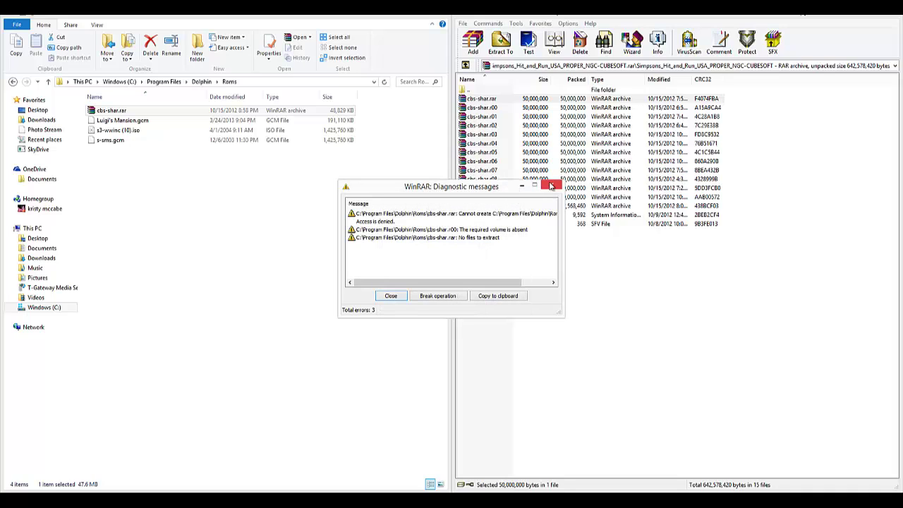
click(551, 186)
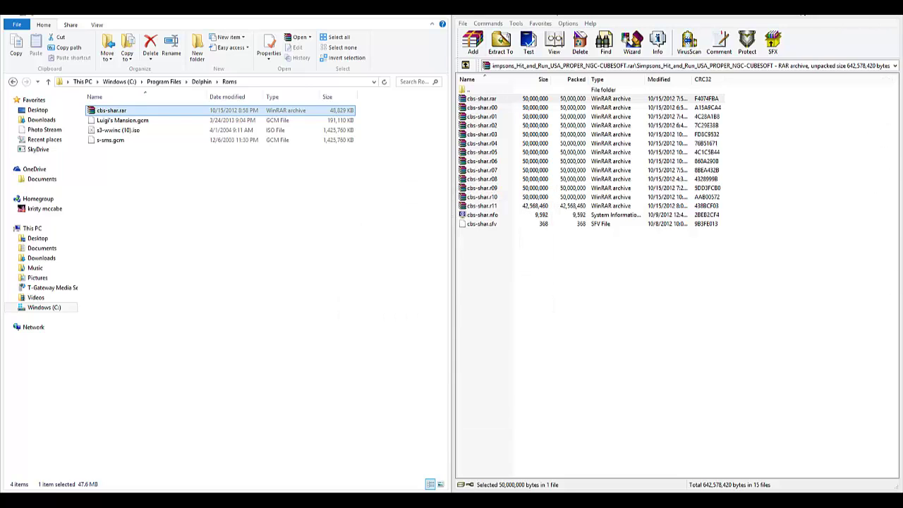
- Close the archive and Downloads windows, and move cbs-shar.rar from the Roms folder to the desktop
key(alt+F4)
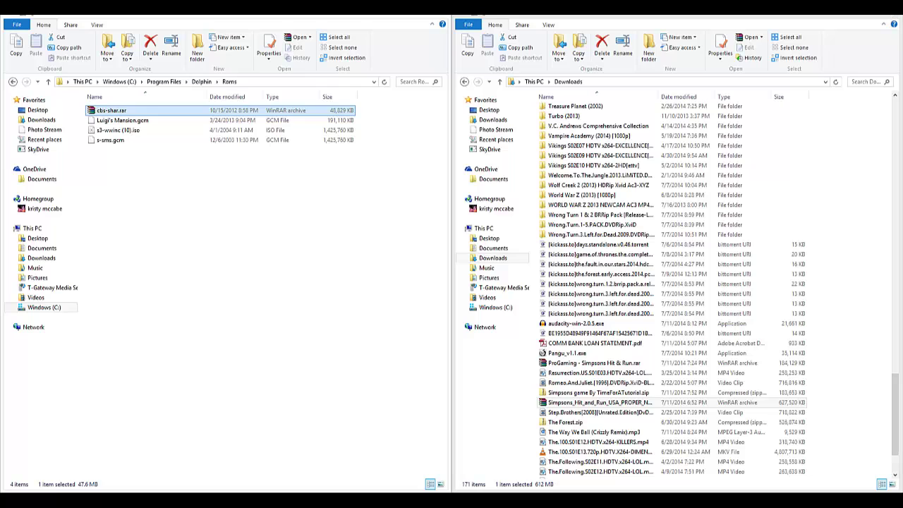
key(alt+F4)
drag(117, 111, 621, 175)
- Try to extract cbs-shar.rar directly onto the desktop, retrying the cbs-shar.r00 volume before dismissing the extraction dialogs
right_click(621, 174)
click(664, 212)
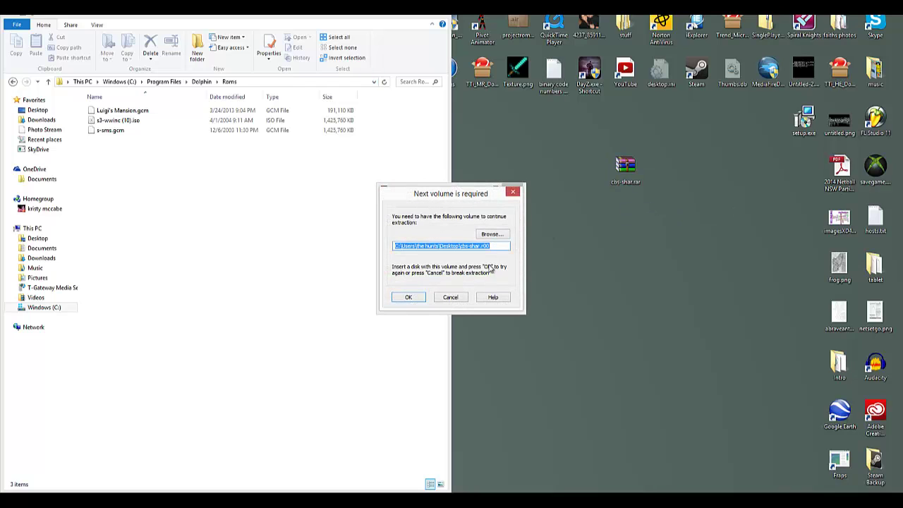
click(408, 300)
click(409, 299)
click(410, 300)
click(410, 299)
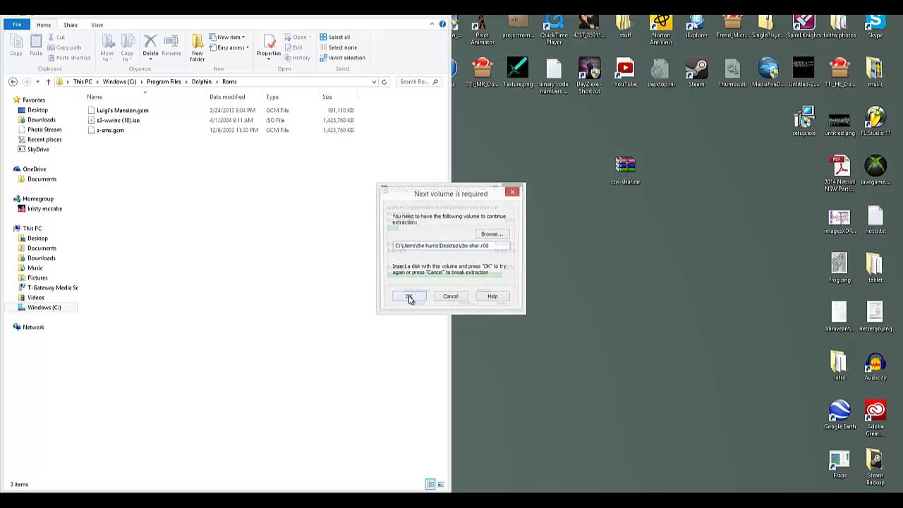
click(410, 300)
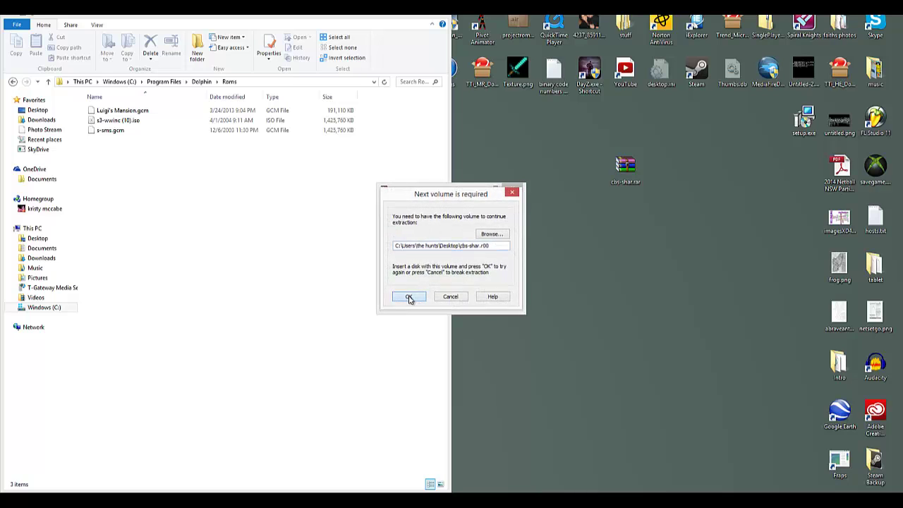
click(513, 192)
click(553, 187)
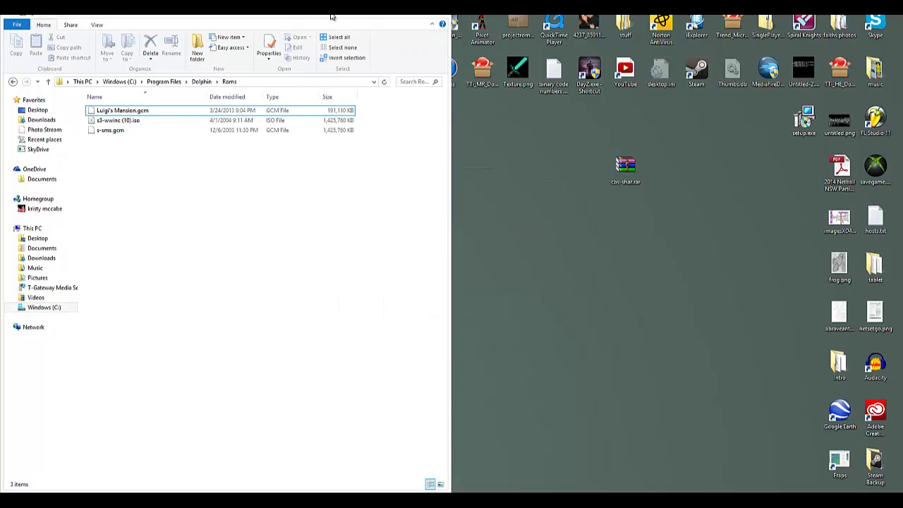
- Try to extract cbs-shar.iso from the desktop's cbs-shar.rar onto the desktop, and close the archive and Roms windows
drag(332, 16, 1, 19)
double_click(624, 166)
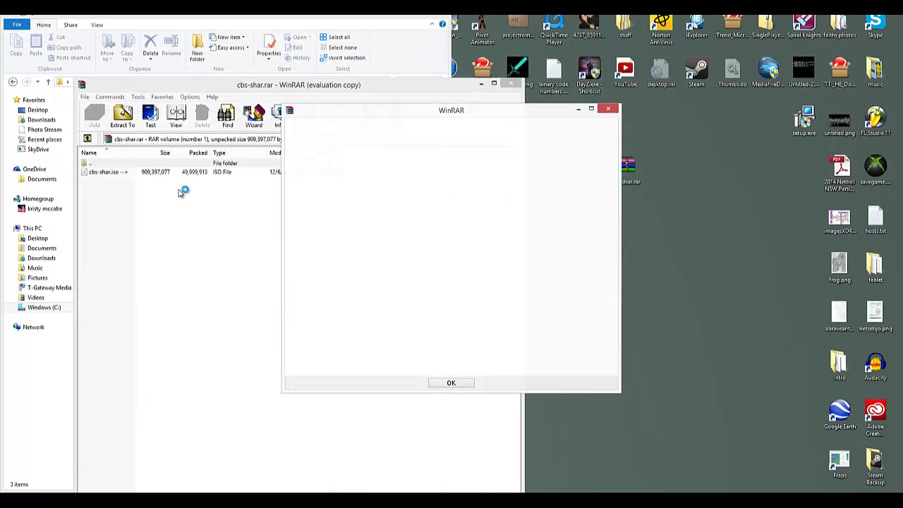
click(608, 108)
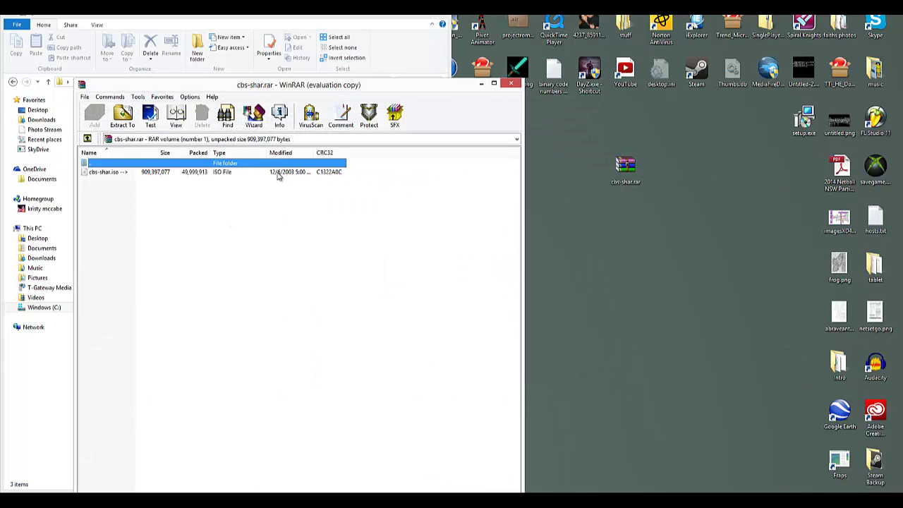
drag(279, 176, 411, 175)
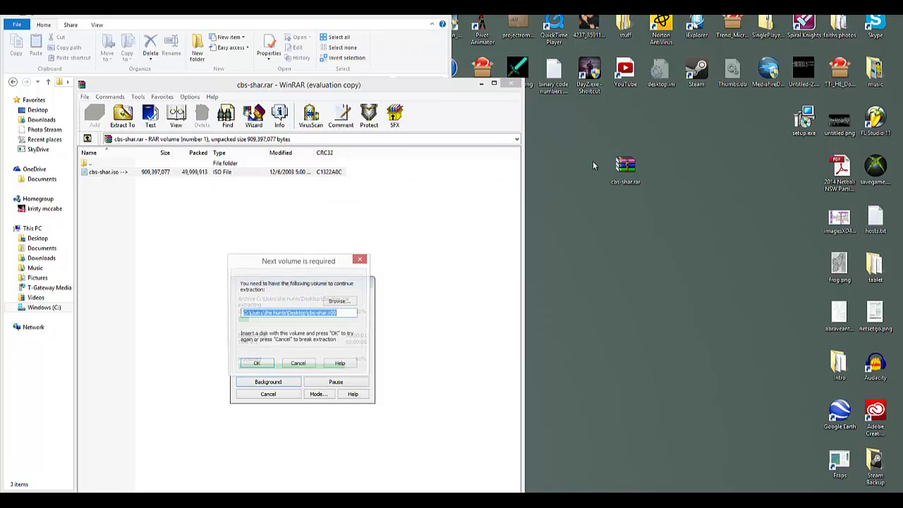
click(359, 261)
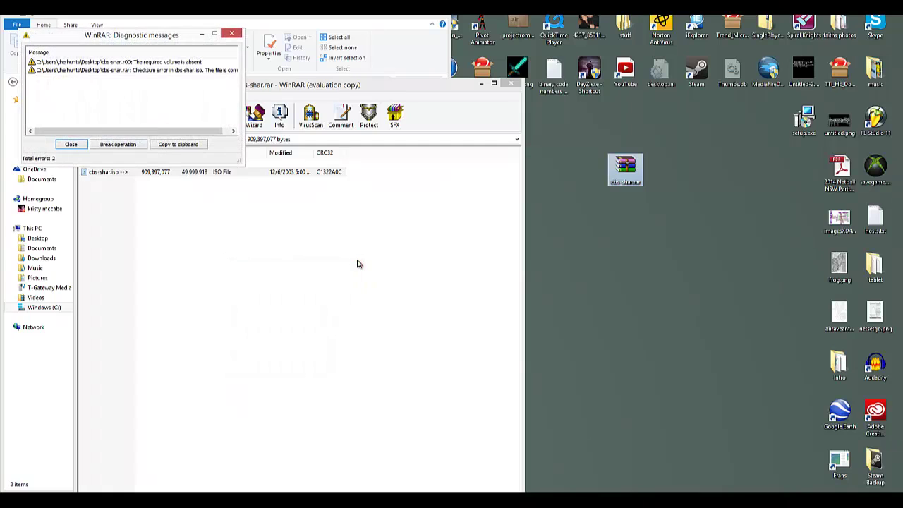
click(235, 35)
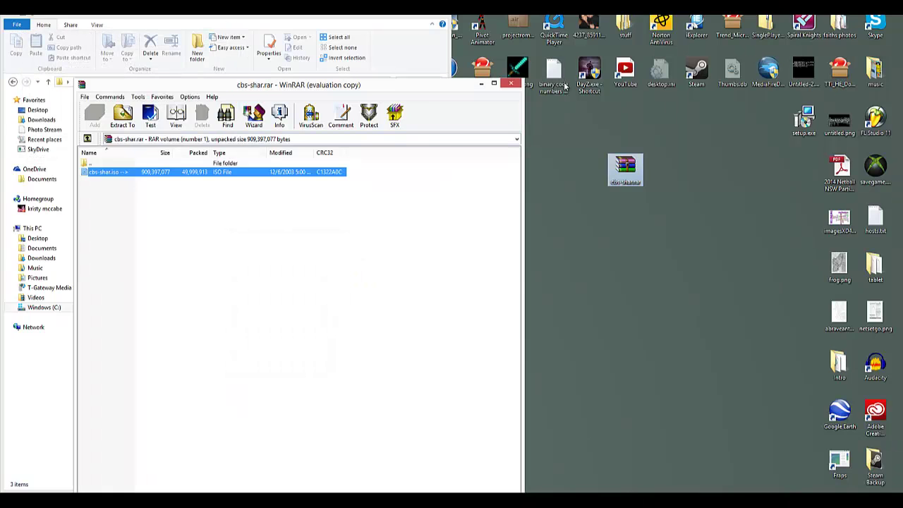
click(511, 83)
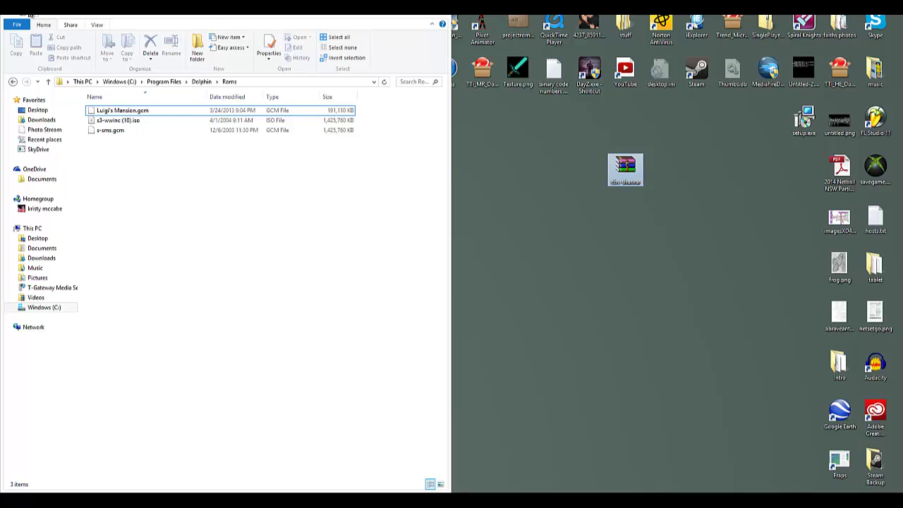
key(alt+F4)
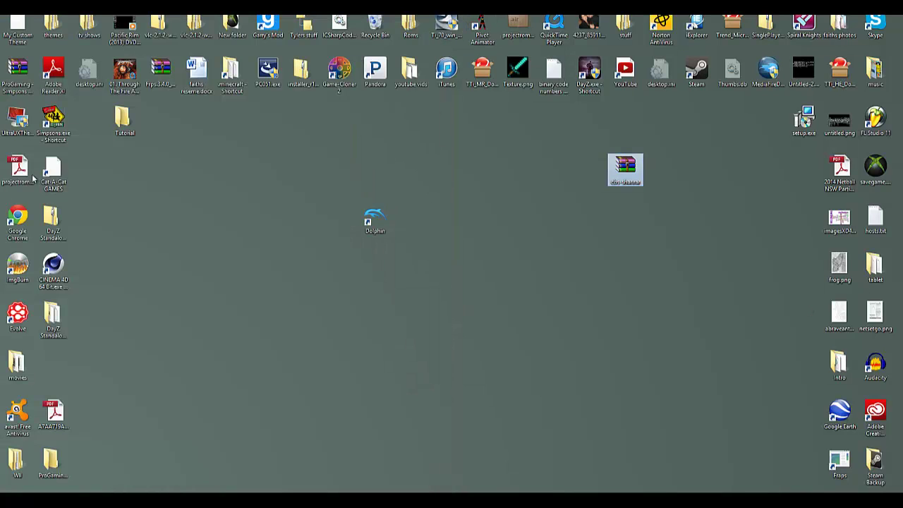